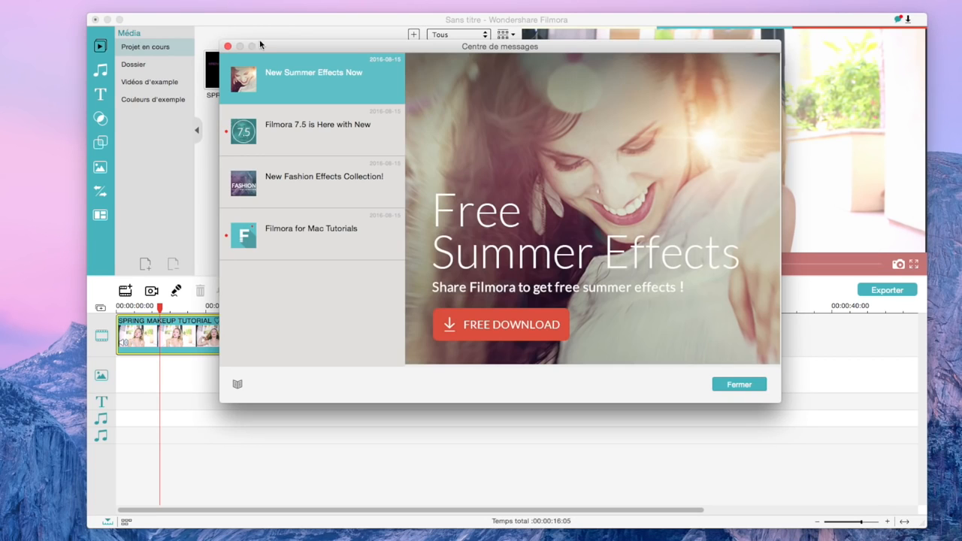
Close the message centre and examine the Mac video editor's licence options and prices on the Filmora website's Buy page.
click(227, 48)
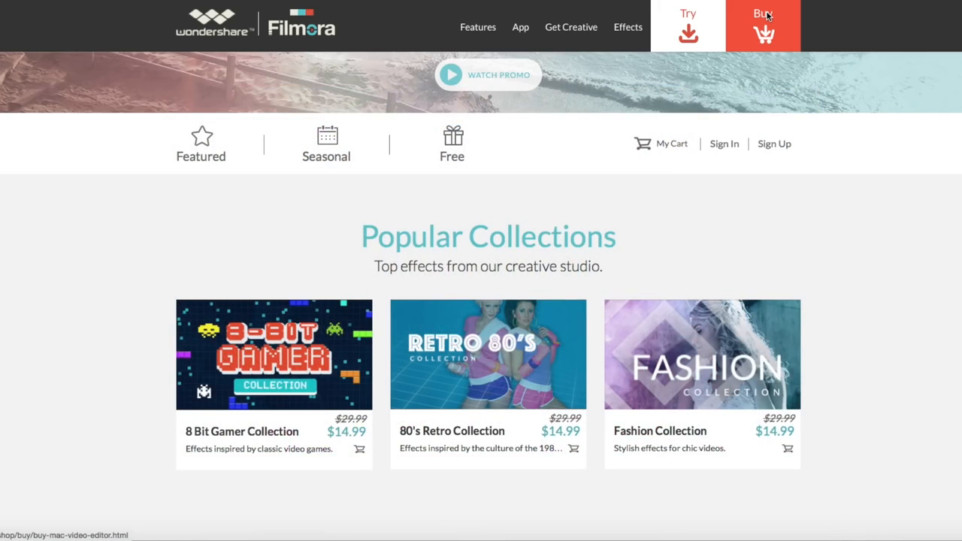
click(764, 17)
scroll(649, 157, down, 3)
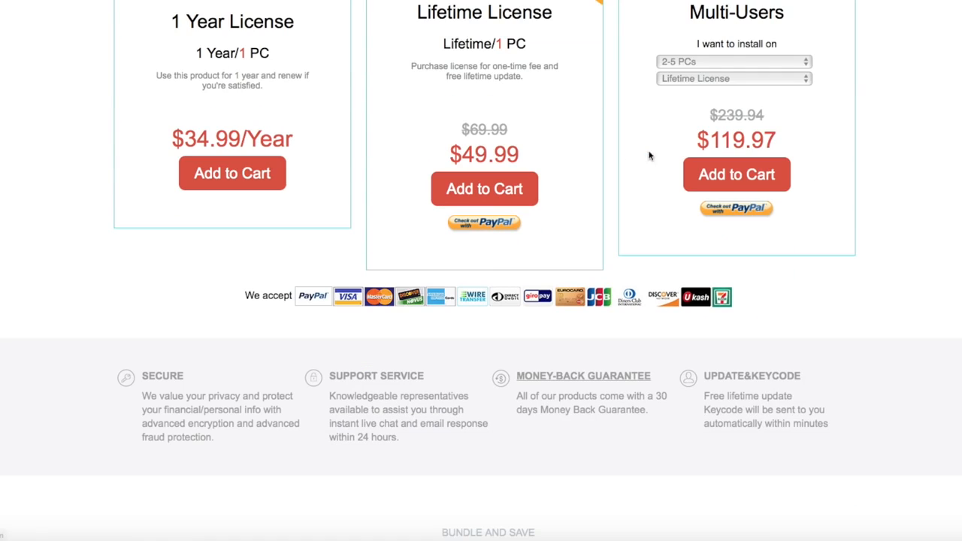
scroll(389, 217, up, 2)
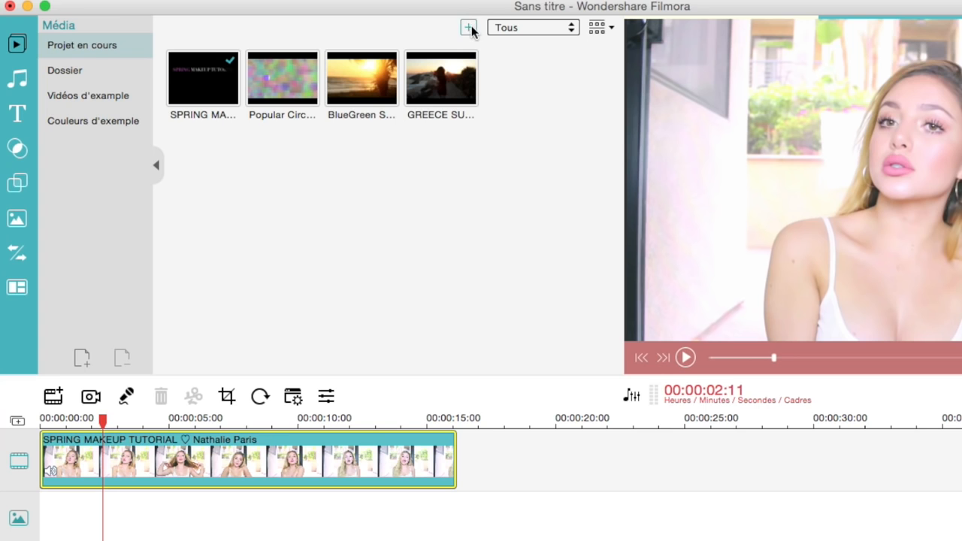
Cancel the media import and place the BlueGreen Screen Transition Pack1 clip directly after the makeup tutorial clip on the video track.
click(408, 30)
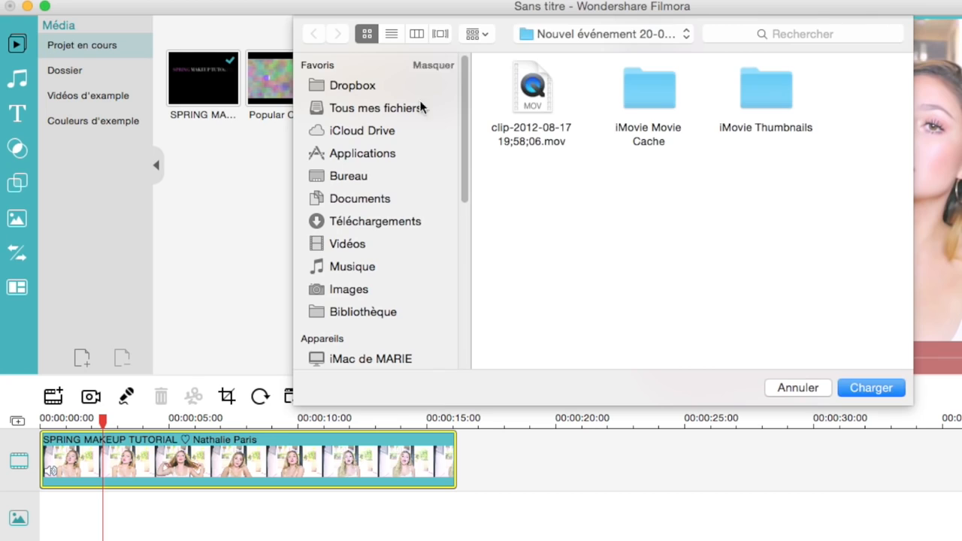
click(788, 386)
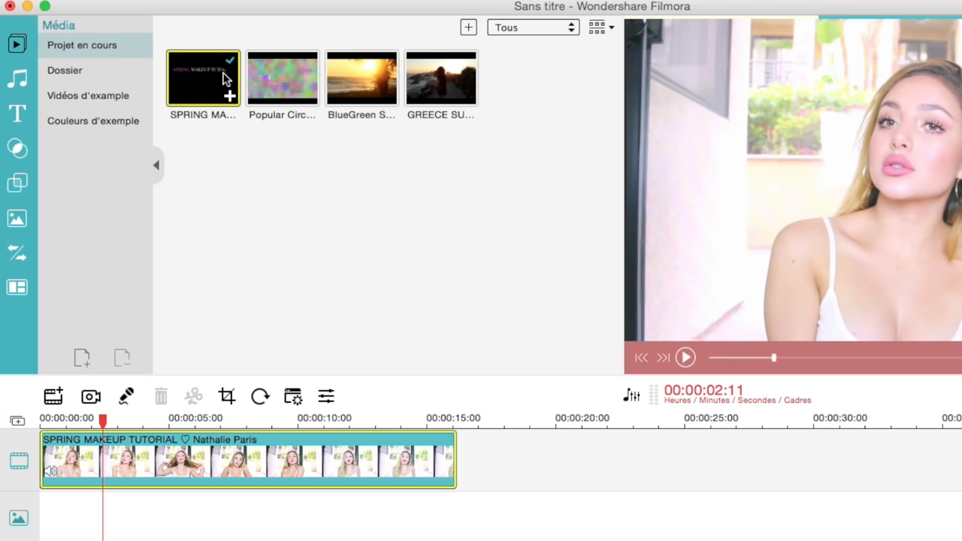
click(310, 138)
drag(370, 65, 518, 468)
drag(444, 342, 442, 340)
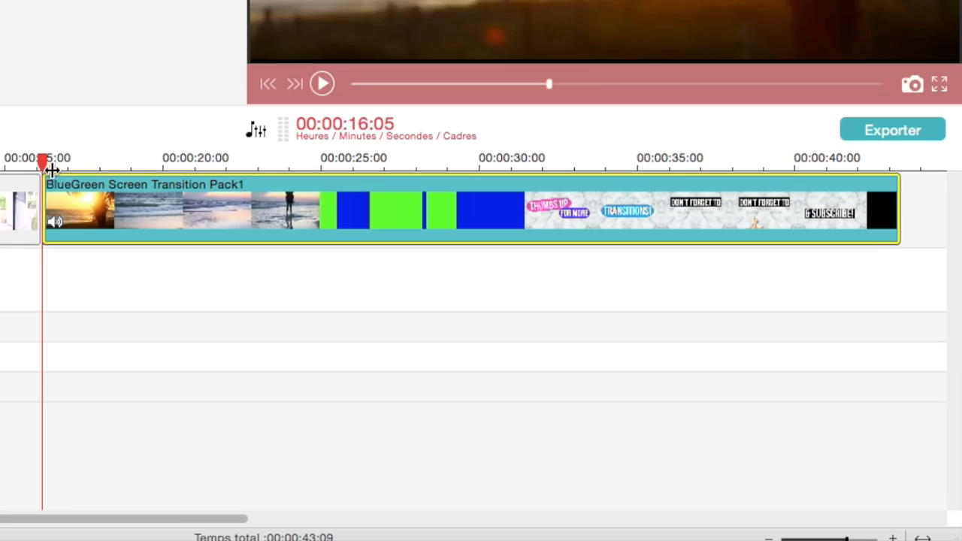
drag(73, 174, 106, 197)
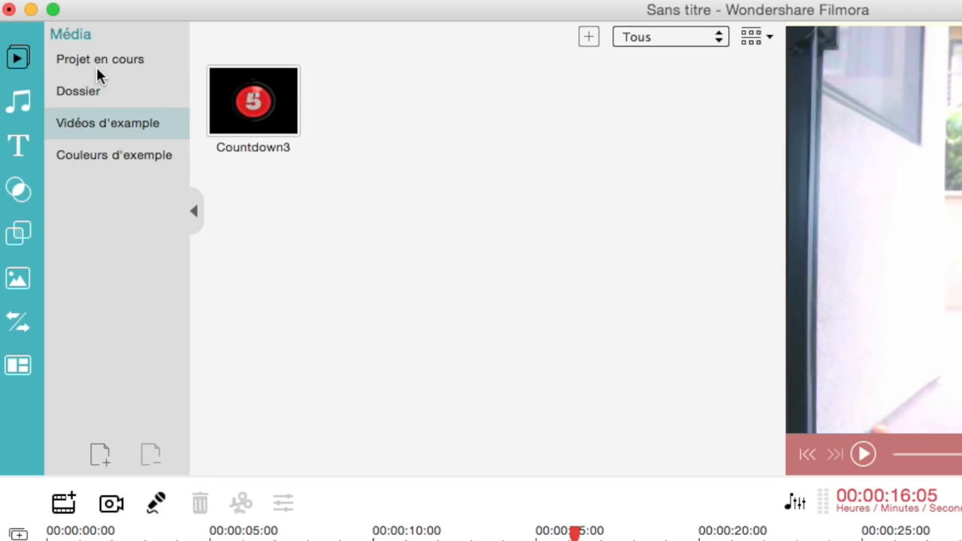
Return to the current project's media and examine the complete library of bundled music and sound effects.
click(96, 60)
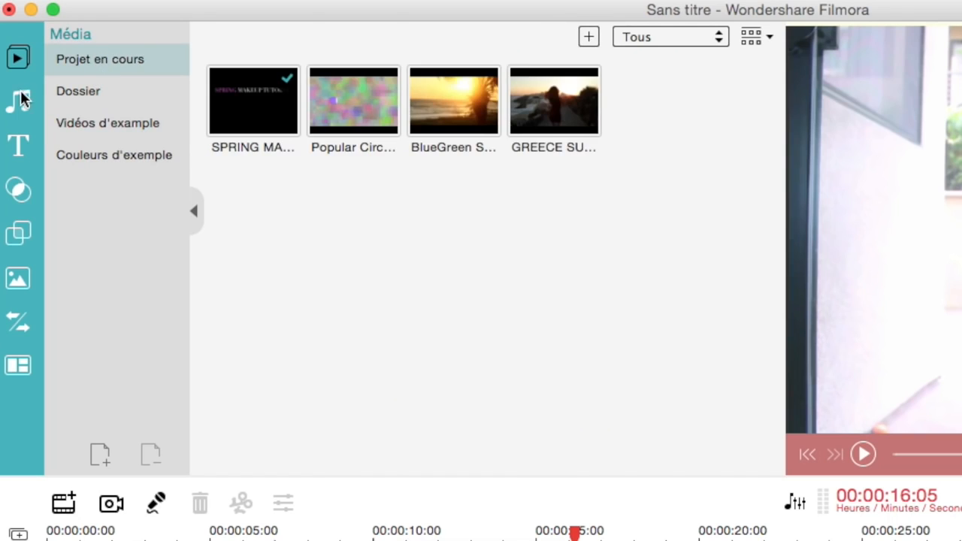
click(18, 100)
scroll(267, 143, down, 5)
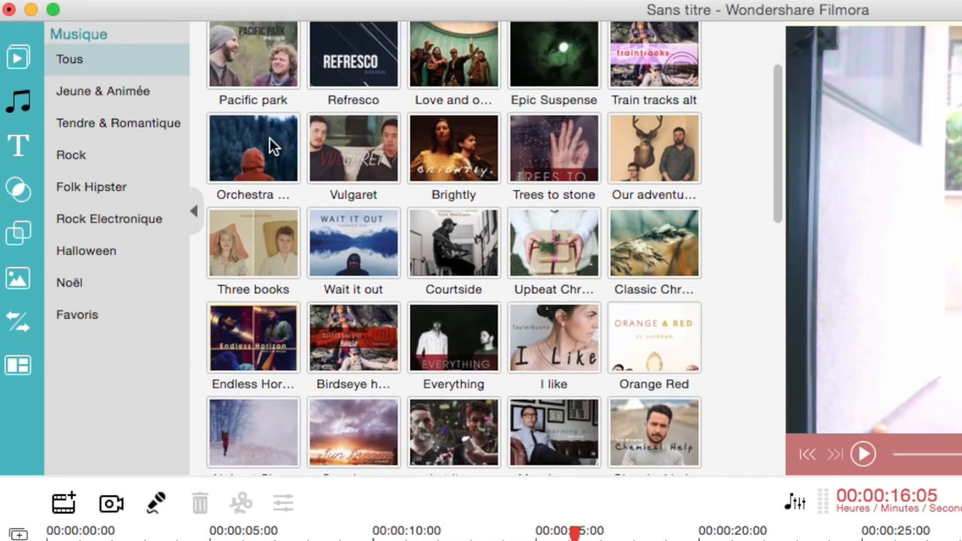
scroll(272, 147, down, 5)
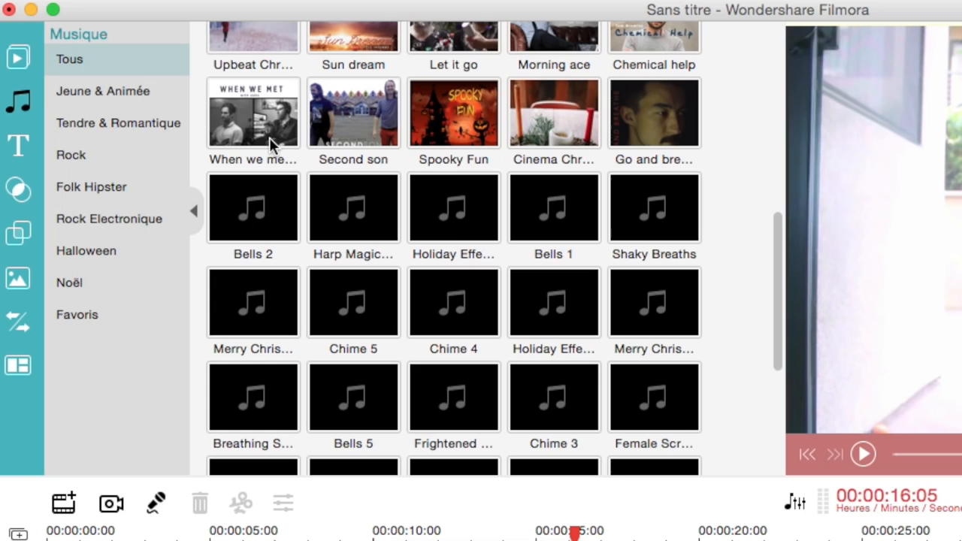
scroll(272, 146, down, 4)
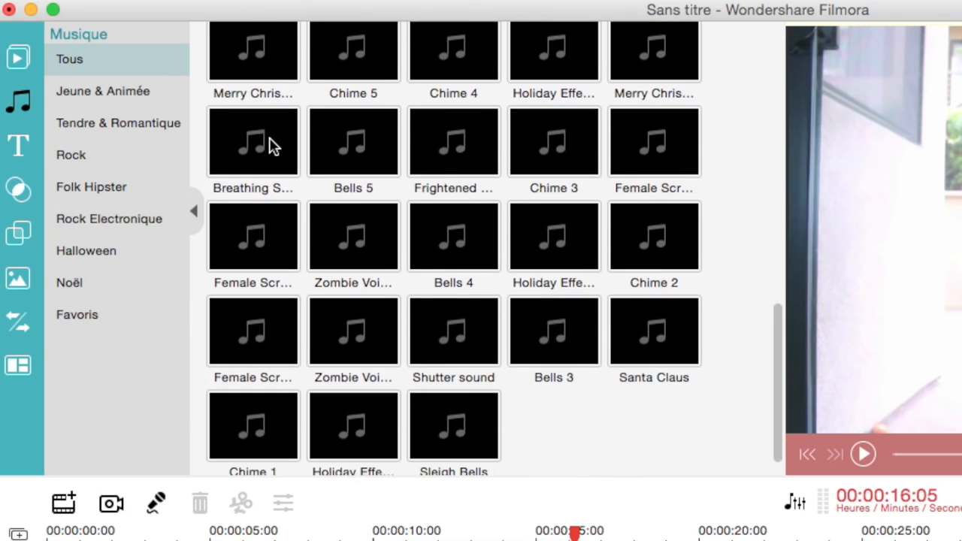
scroll(271, 144, up, 12)
scroll(267, 135, up, 1)
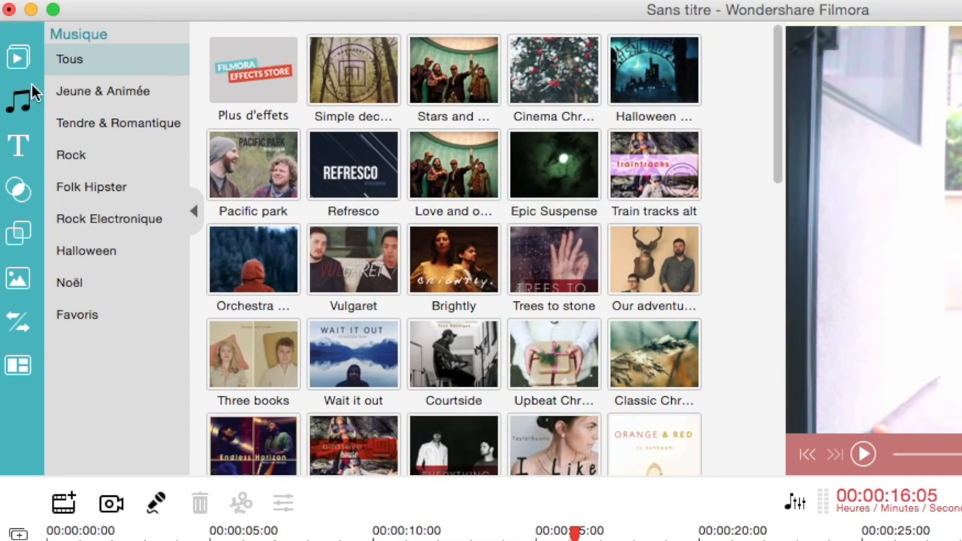
Insert the Modern 1 title at the start of the text track and preview it over the makeup clip.
click(19, 146)
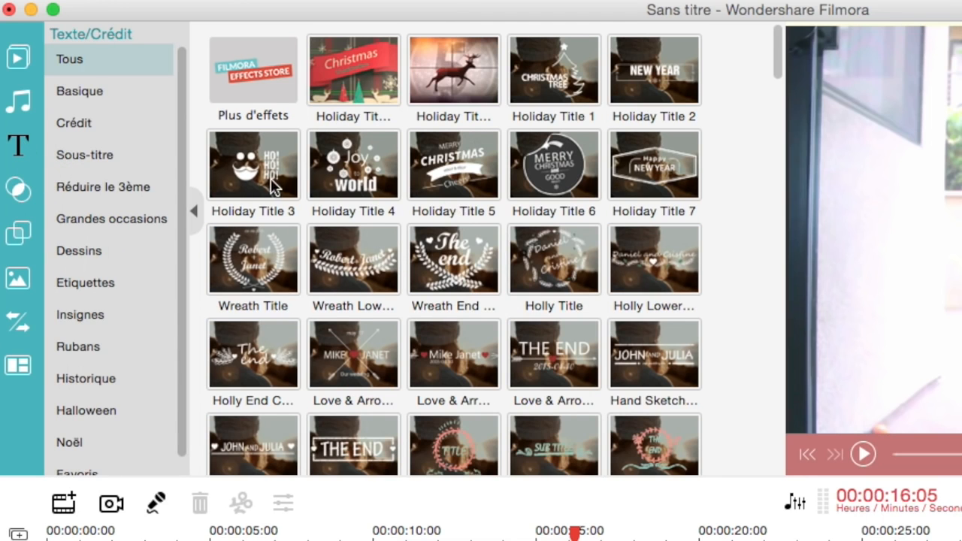
scroll(529, 183, down, 5)
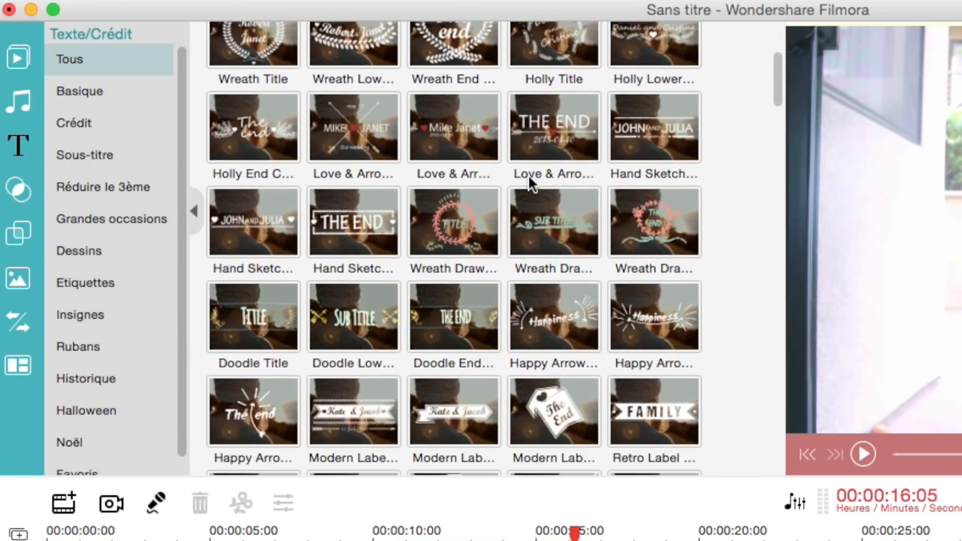
scroll(530, 183, down, 7)
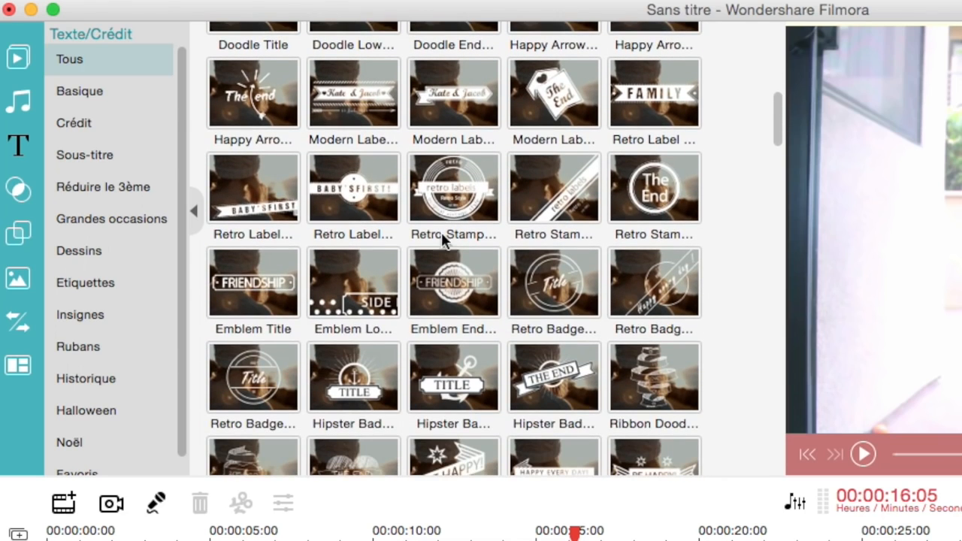
click(279, 378)
scroll(286, 360, down, 2)
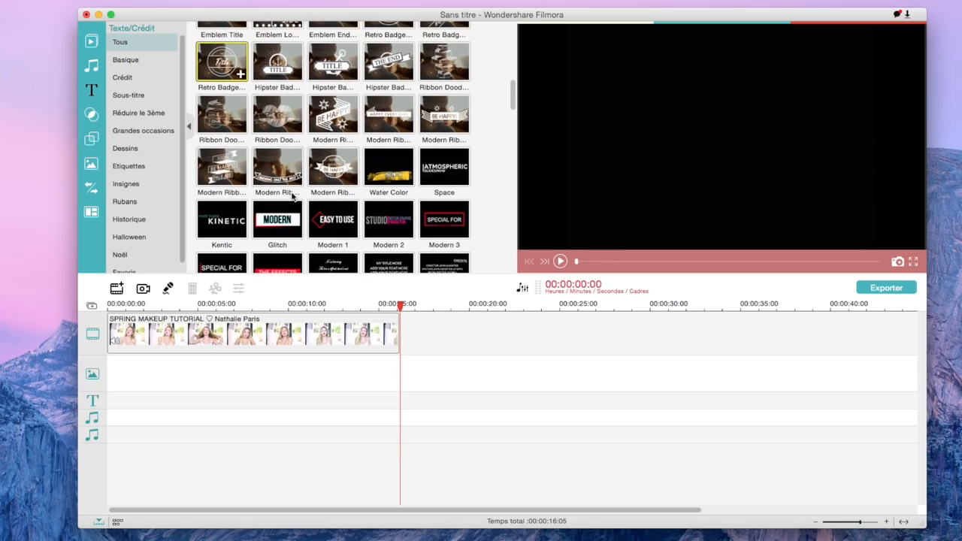
scroll(466, 312, down, 5)
click(466, 312)
drag(339, 182, 112, 400)
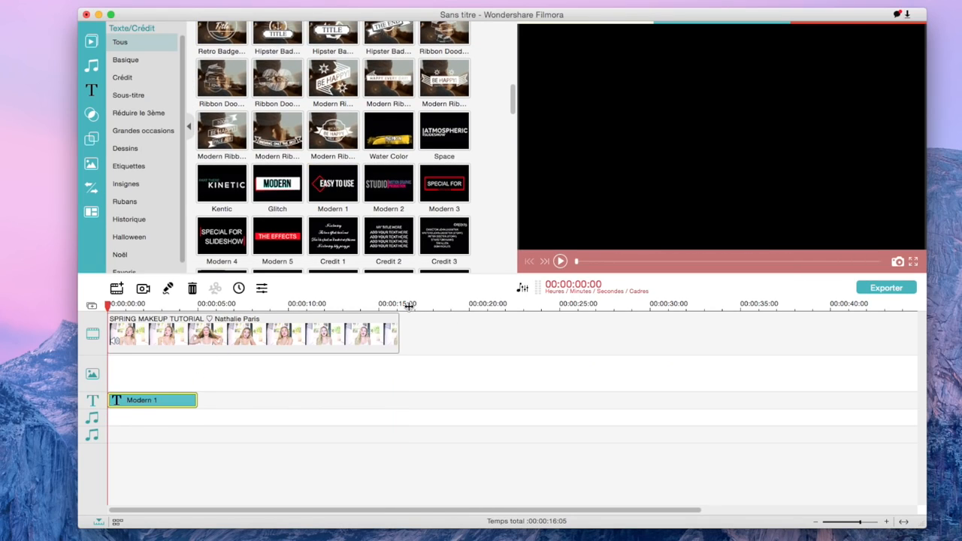
drag(108, 304, 174, 354)
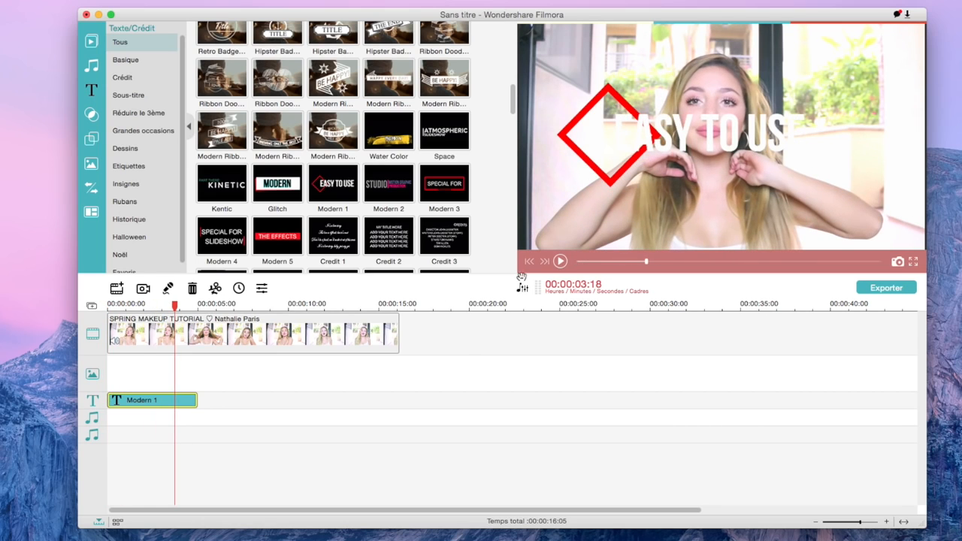
Open the Modern 1 title for editing and replace its "EASY TO USE" text with "hellcat".
double_click(195, 400)
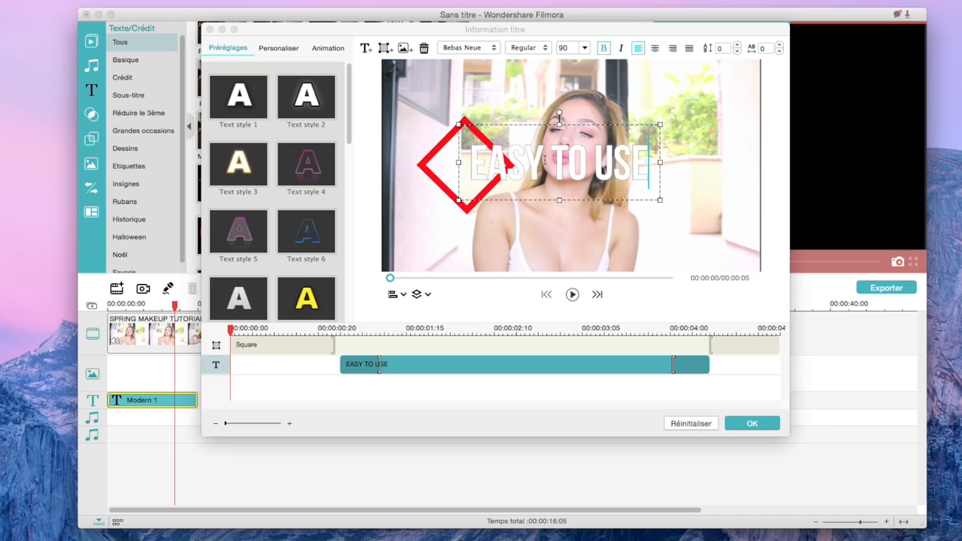
key(super+a)
text(hellcat)
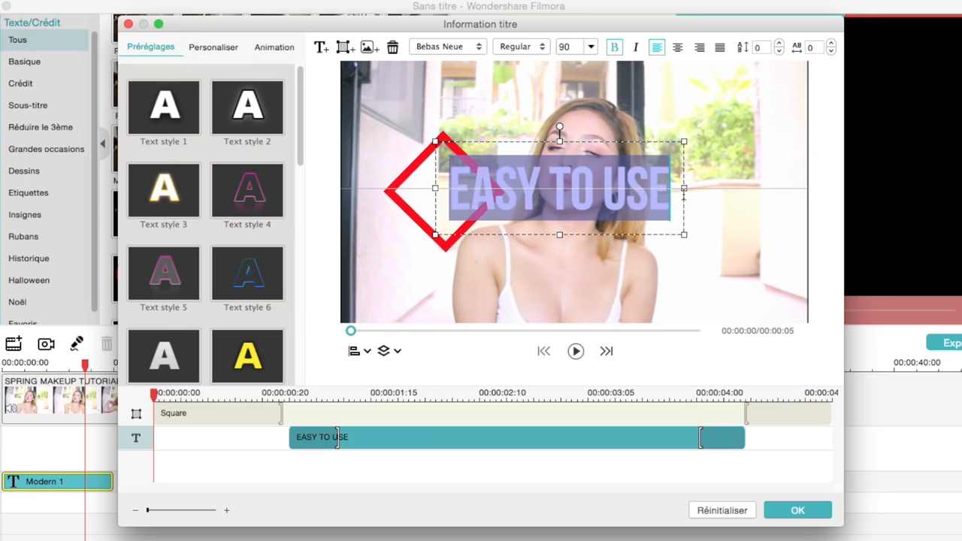
Examine the available fonts and the text animation presets for the "hellcat" title.
click(452, 48)
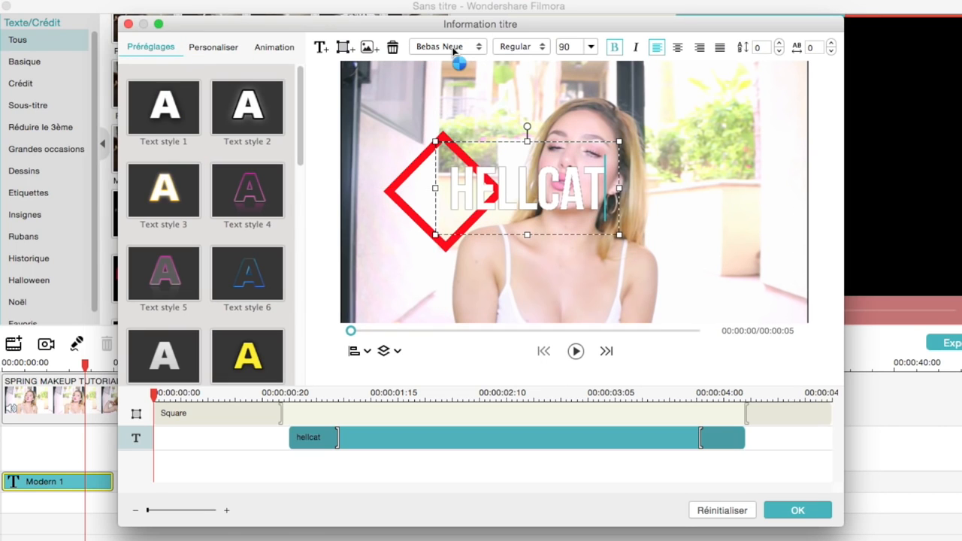
click(452, 47)
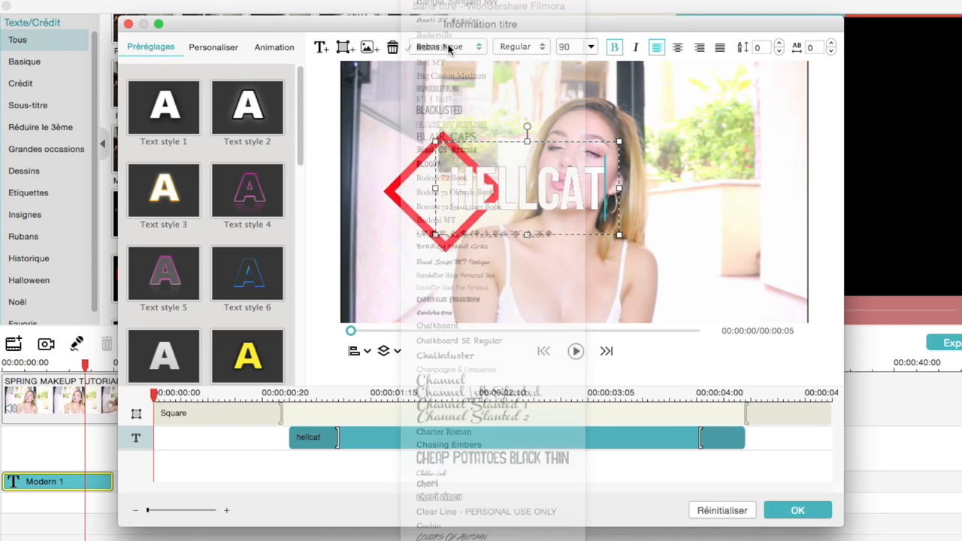
click(264, 188)
click(3, 2)
click(4, 1)
click(275, 50)
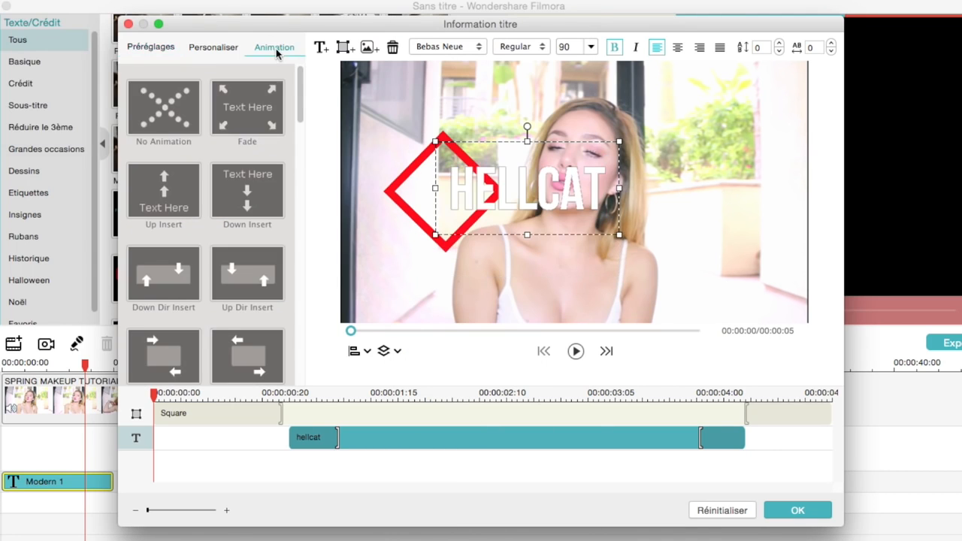
click(250, 207)
Set the frame (Cadre) colour of the "hellcat" text to black in its custom settings.
click(213, 46)
scroll(180, 199, down, 2)
click(136, 212)
click(134, 266)
scroll(142, 226, down, 5)
click(150, 116)
click(205, 140)
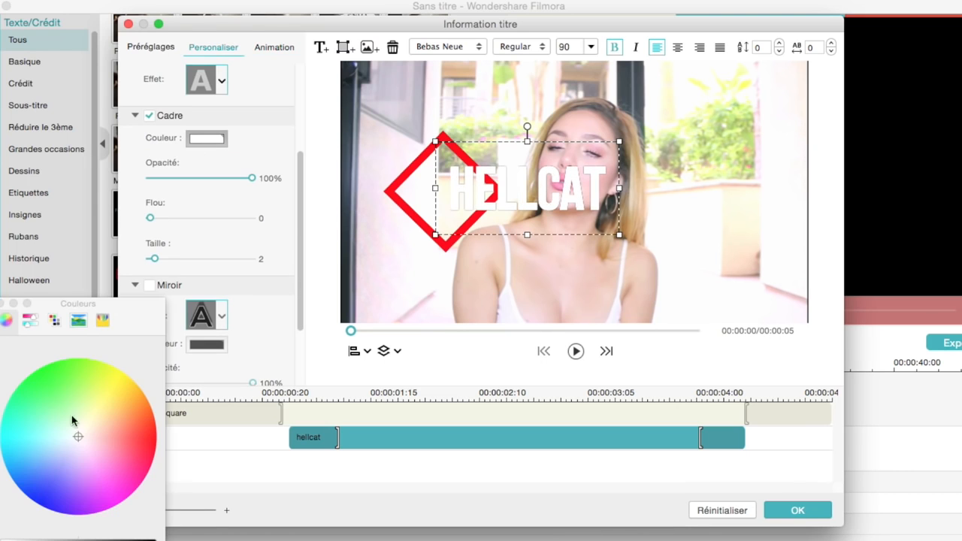
drag(103, 304, 210, 156)
click(209, 169)
click(228, 329)
click(103, 155)
Set the text frame's size to 8 and its blur to 11, apply the title changes and play the result.
mouse_move(150, 219)
mouse_down()
mouse_move(195, 219)
mouse_move(150, 219)
mouse_up()
drag(155, 259, 171, 260)
drag(151, 219, 210, 220)
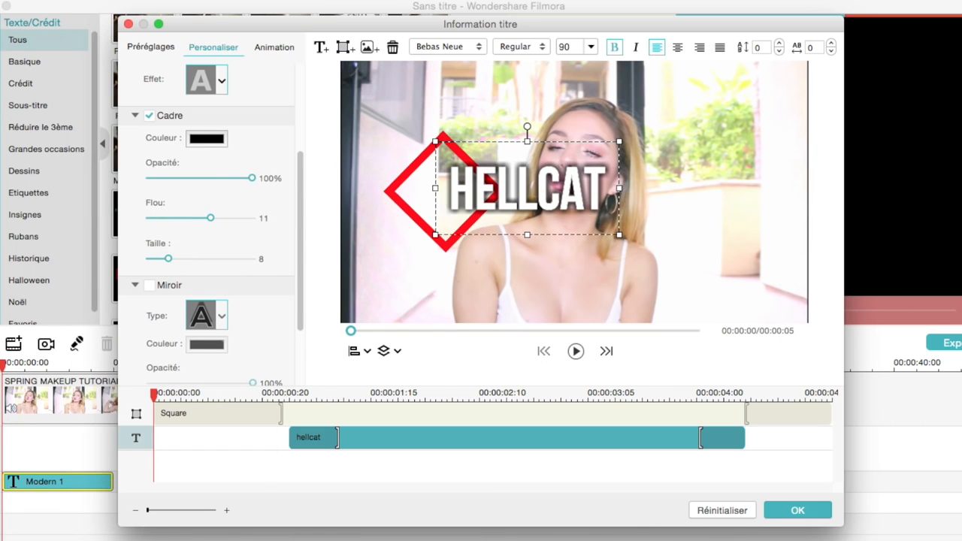
click(797, 510)
key(space)
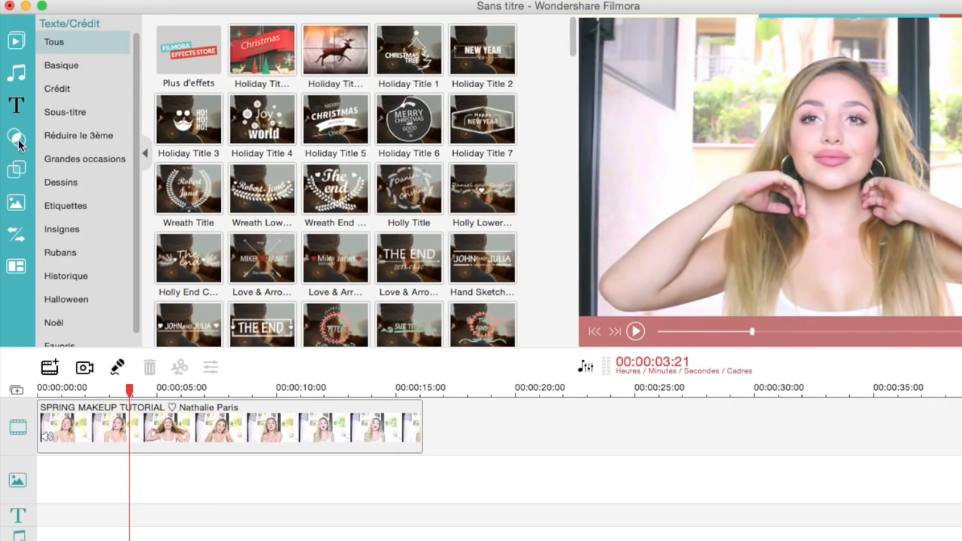
Browse the filter library and preview the Bright Lights filter on the makeup clip.
click(16, 138)
scroll(318, 101, down, 2)
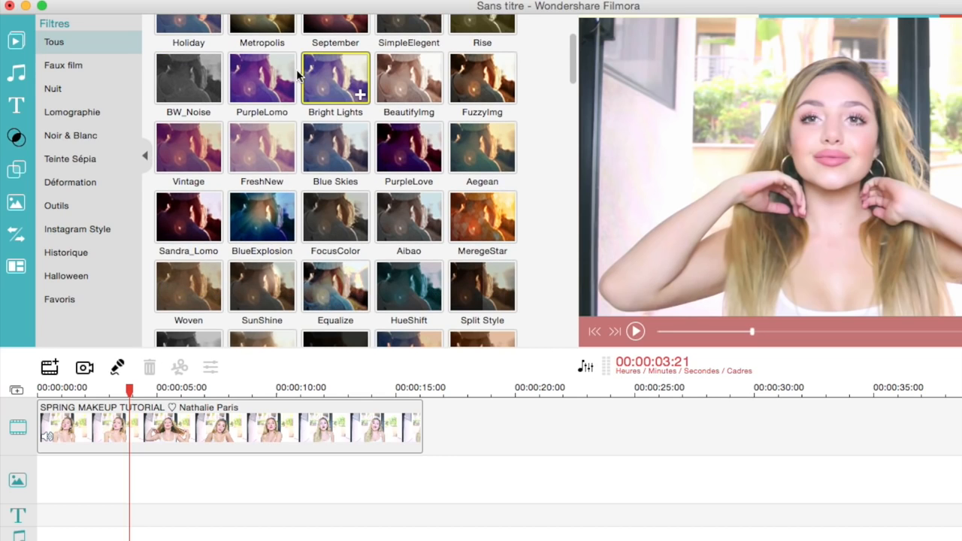
click(324, 83)
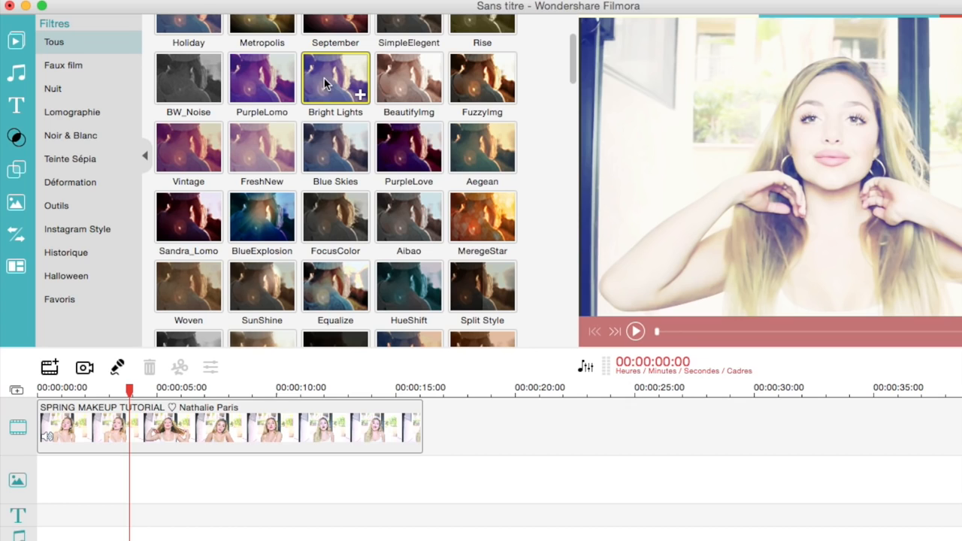
scroll(338, 81, down, 7)
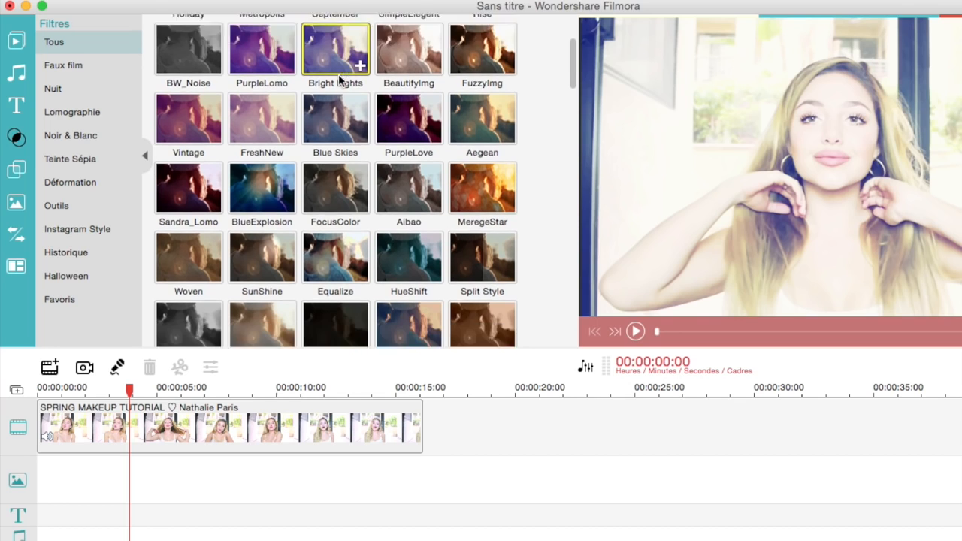
scroll(339, 81, up, 10)
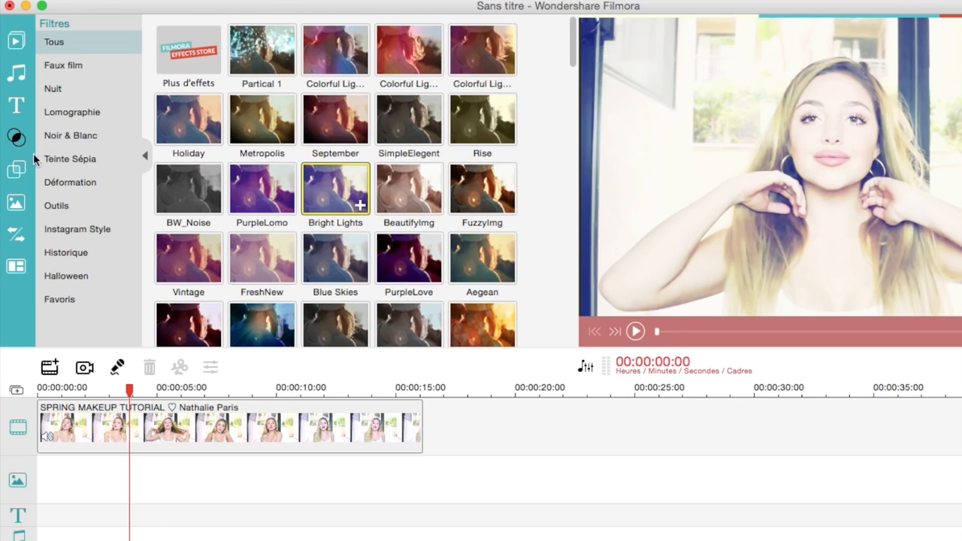
Browse the overlay library and preview the Light Leaks 2 overlay on the makeup clip.
click(16, 169)
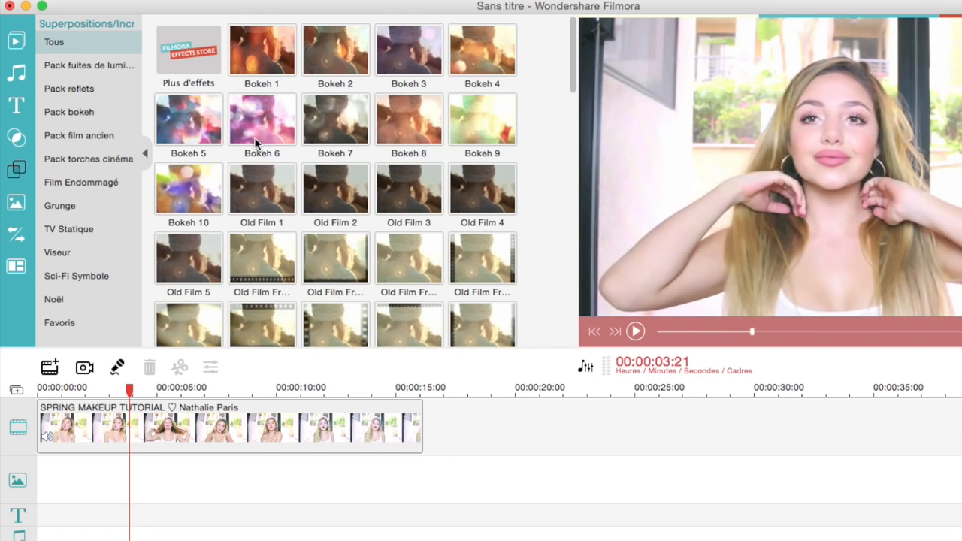
scroll(348, 105, down, 1)
scroll(321, 175, down, 5)
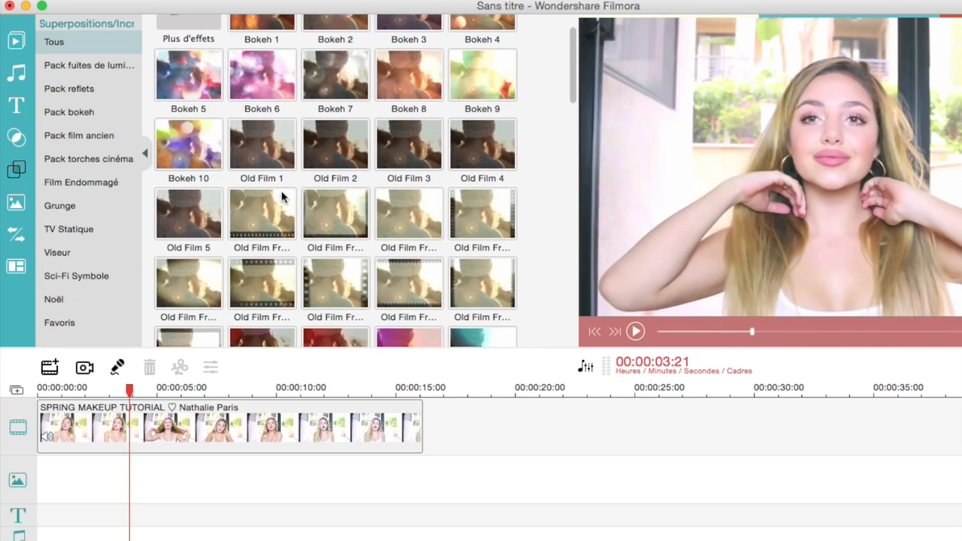
mouse_move(328, 190)
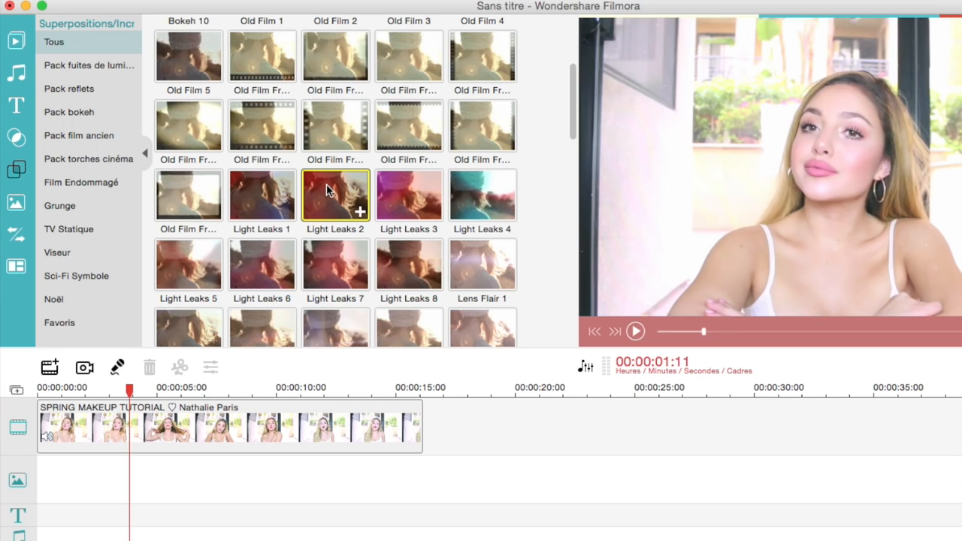
click(328, 190)
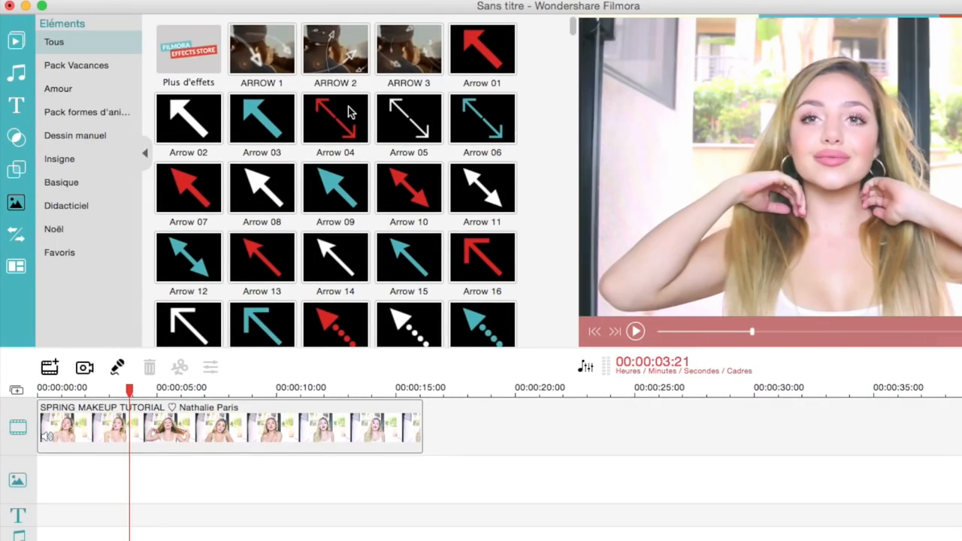
Browse the elements library, preview ARROW 1 and ARROW 2, and try ARROW 2 at the start of the image track.
scroll(345, 155, down, 10)
scroll(339, 156, down, 15)
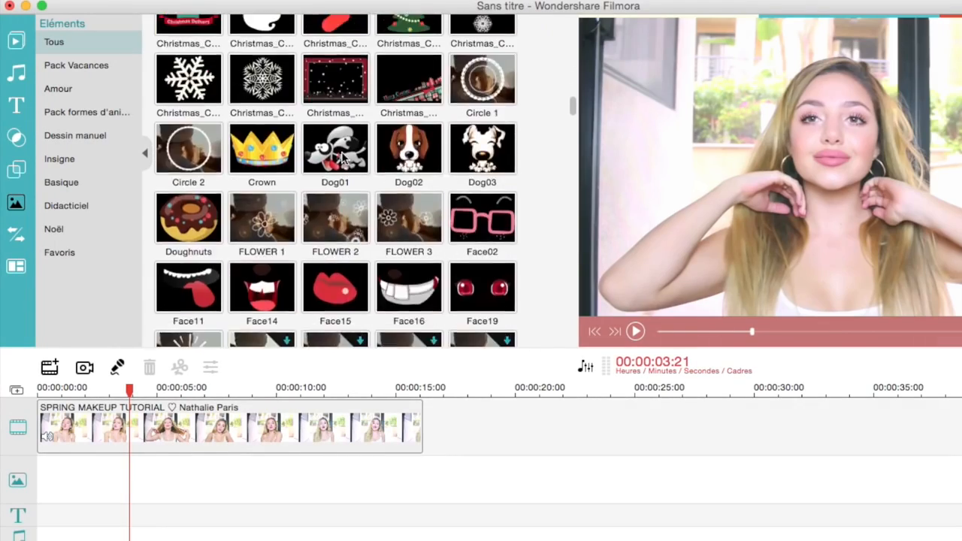
click(188, 124)
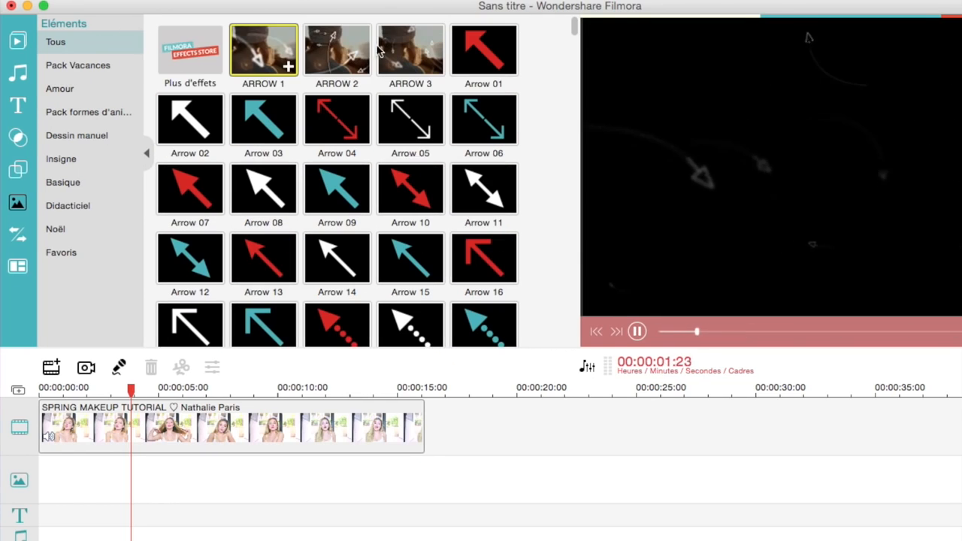
click(336, 51)
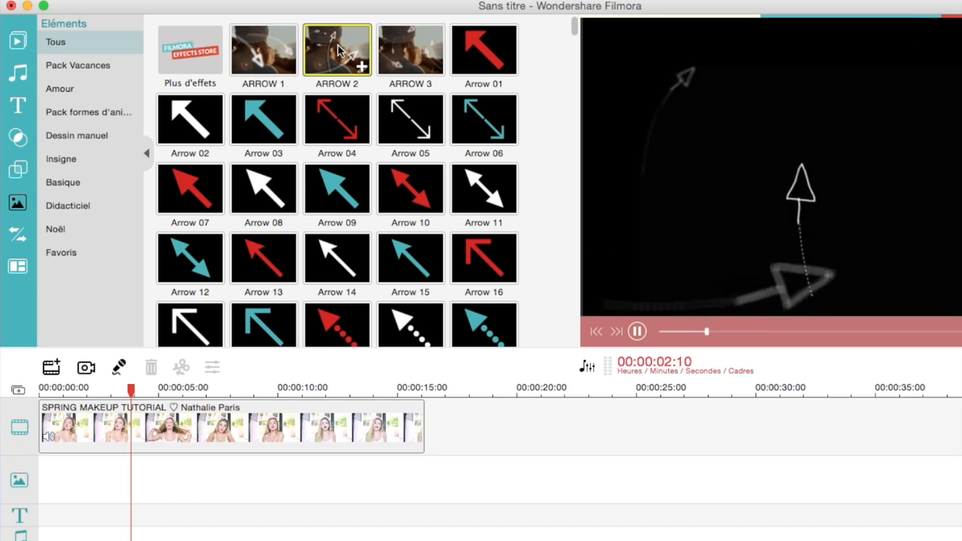
drag(336, 51, 40, 482)
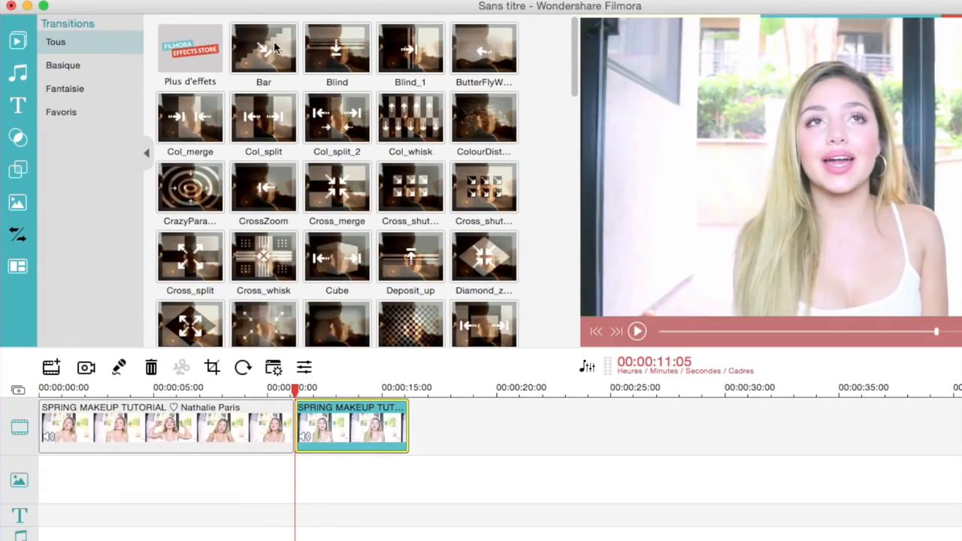
Browse the transitions library, preview Bar and a diamond zoom, and place a transition between the two makeup clips.
click(267, 47)
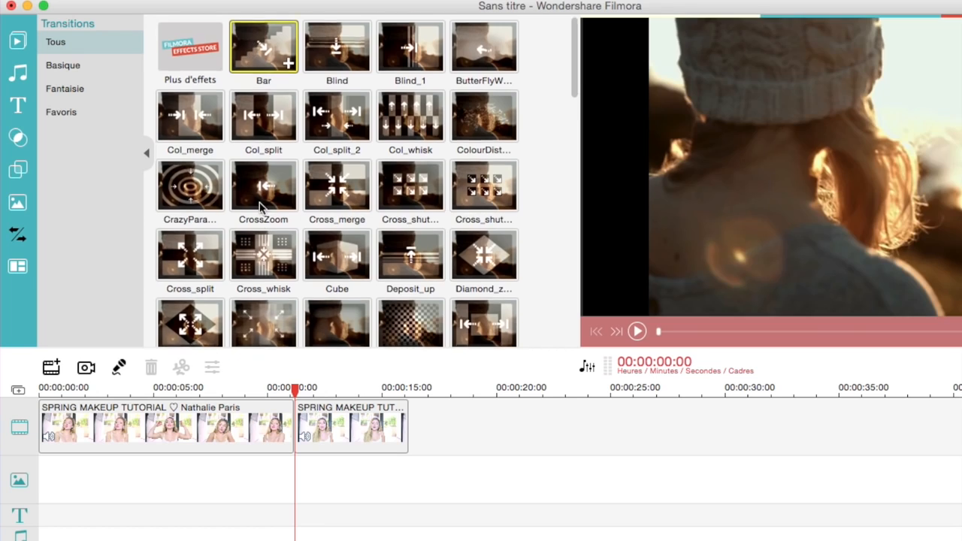
scroll(249, 209, down, 5)
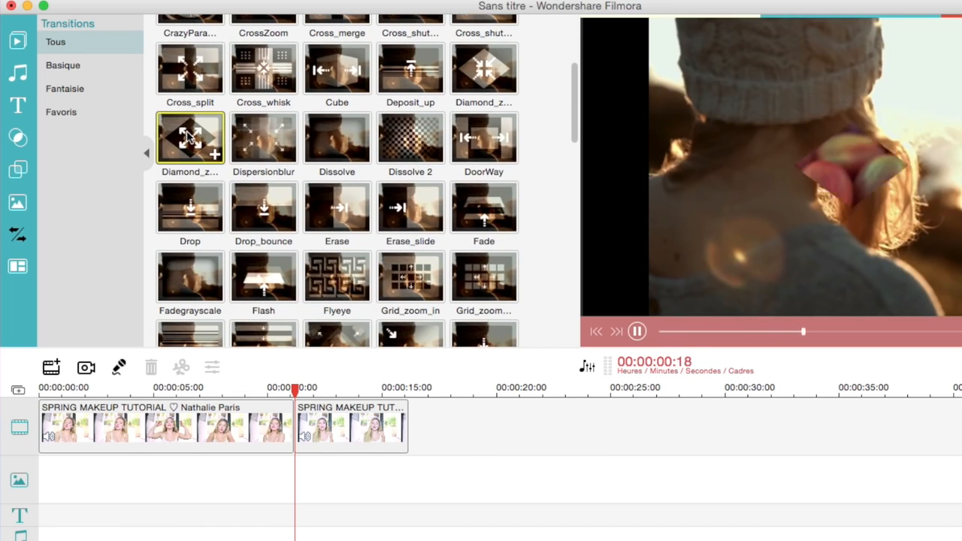
drag(237, 398, 280, 421)
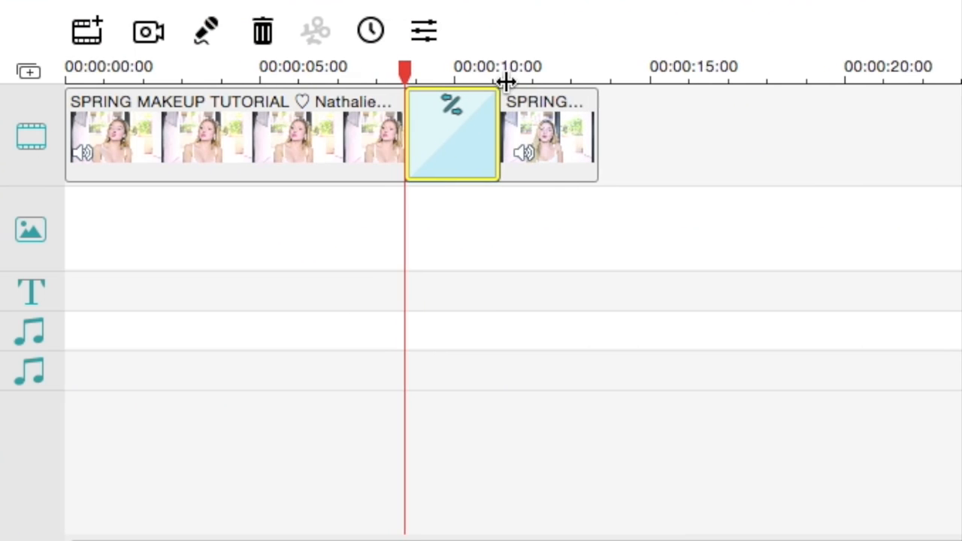
Shorten the transition between the makeup clips from its start edge and play the result.
mouse_move(408, 129)
mouse_down()
mouse_move(459, 135)
mouse_move(445, 135)
mouse_up()
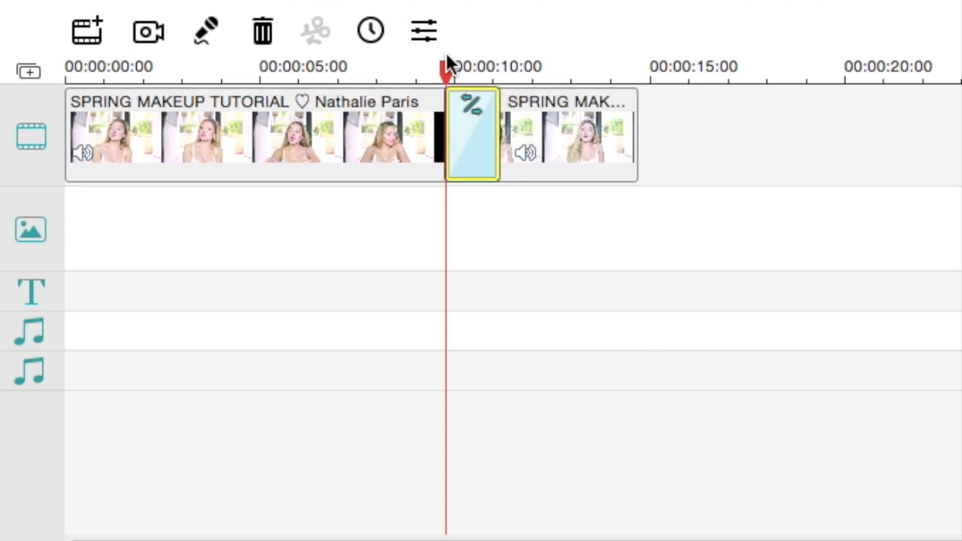
key(space)
drag(256, 421, 225, 414)
key(space)
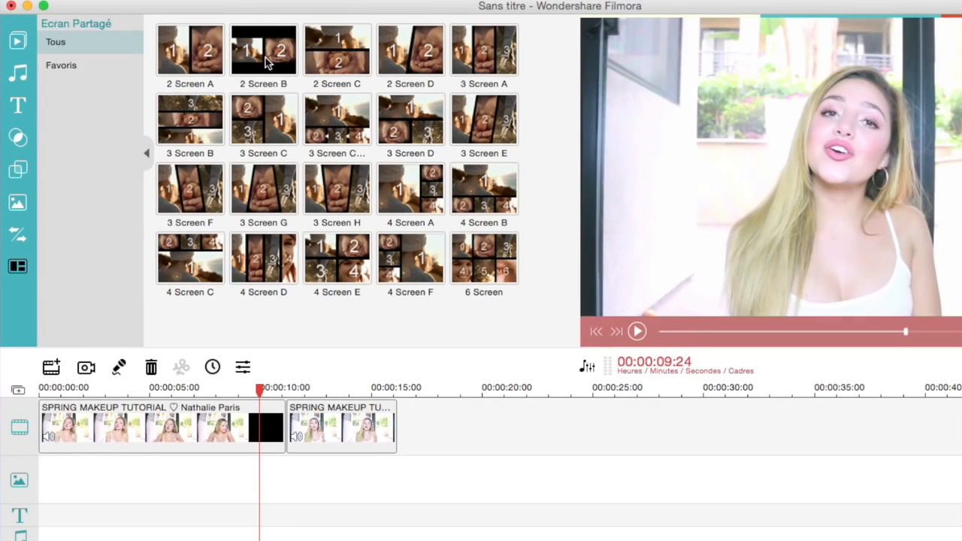
Add the 2 Screen A split screen to the video track and fill zone 2 with the BlueGreen clip, starting slightly into it.
drag(191, 49, 262, 443)
double_click(339, 427)
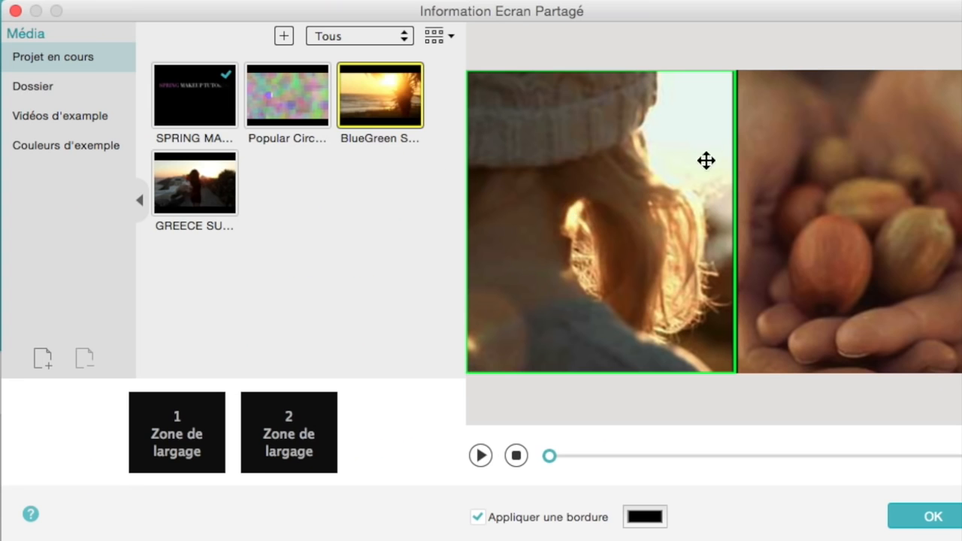
drag(403, 109, 303, 434)
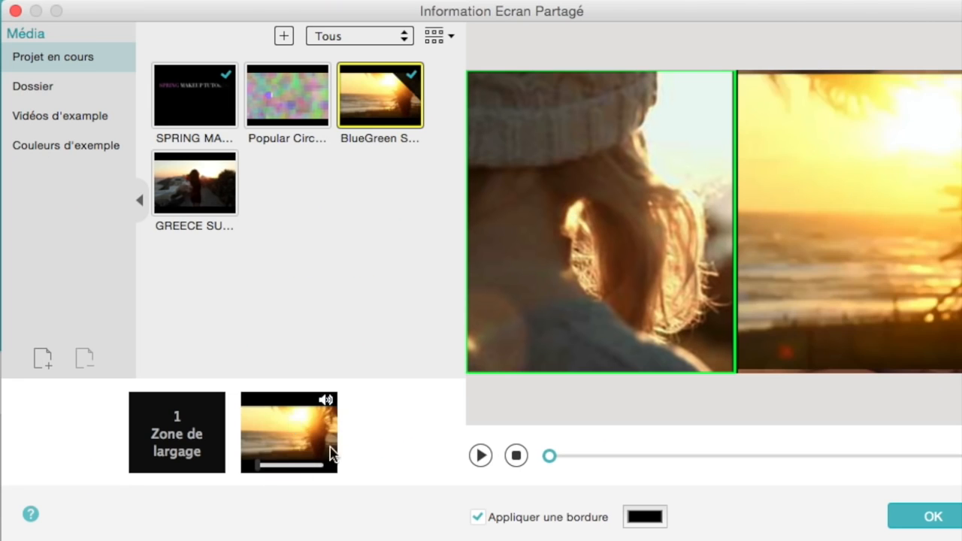
drag(263, 471, 267, 470)
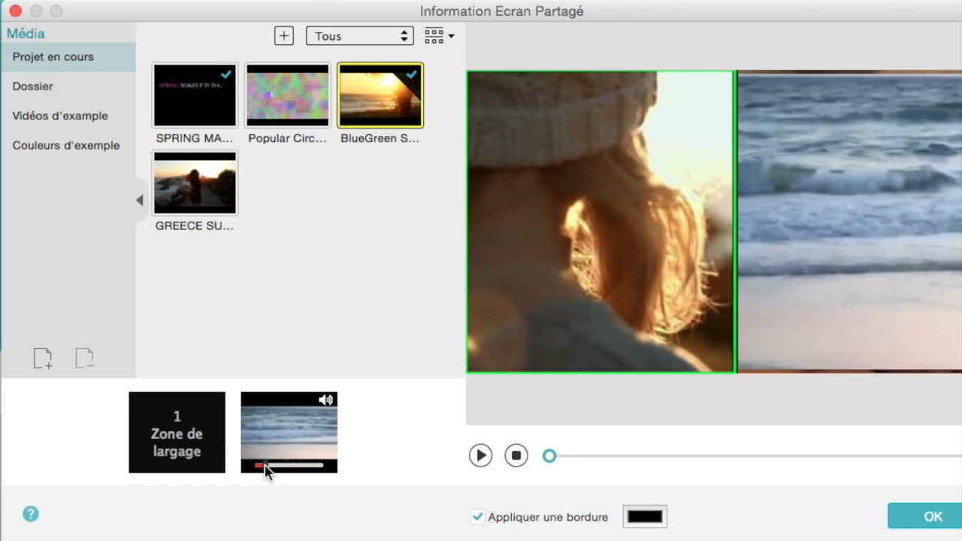
Fill zone 1 of the split screen with the BlueGreen clip, then preview and accept the split screen.
drag(277, 279, 163, 444)
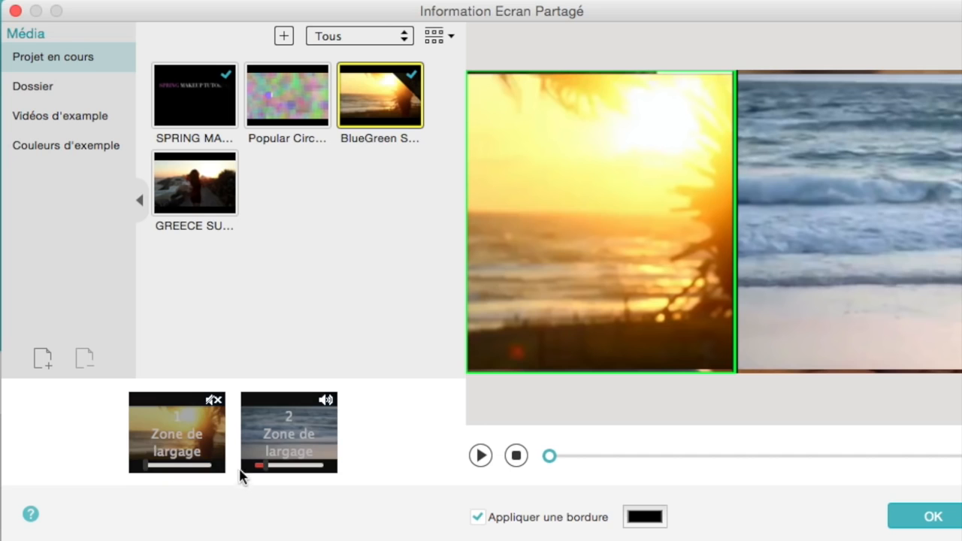
click(481, 456)
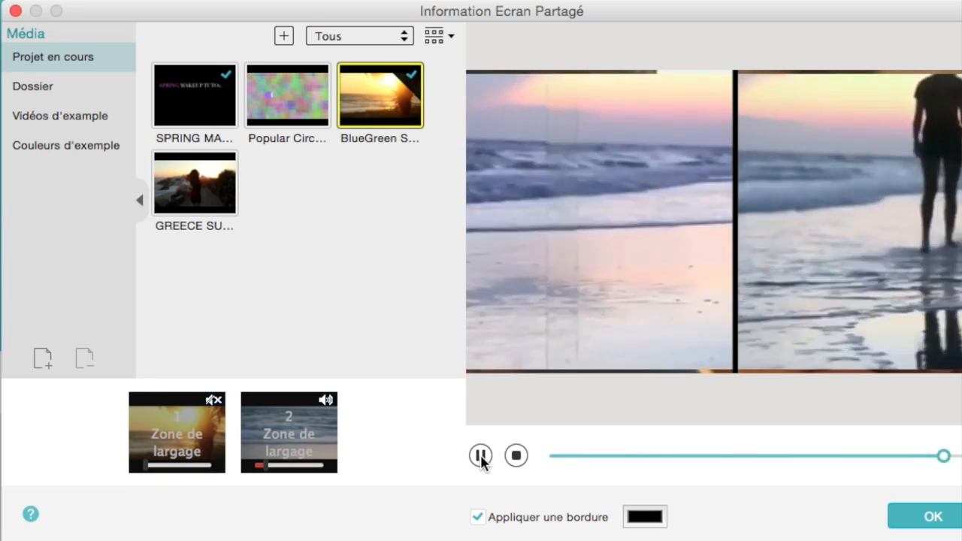
click(898, 517)
mouse_move(292, 388)
mouse_down()
mouse_move(324, 388)
mouse_move(295, 388)
mouse_up()
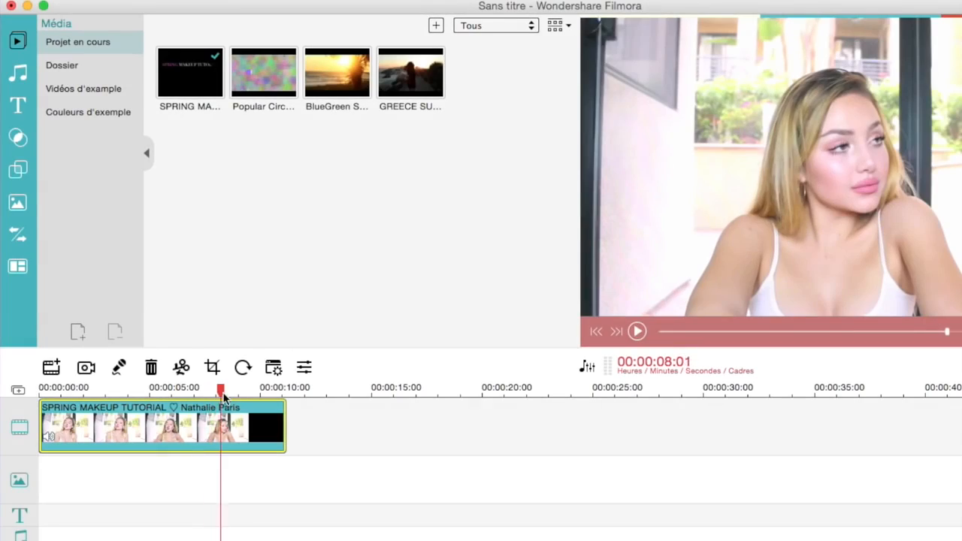
Split the makeup clip at about the 5-second mark and slightly trim the start of its second part.
drag(220, 400, 153, 409)
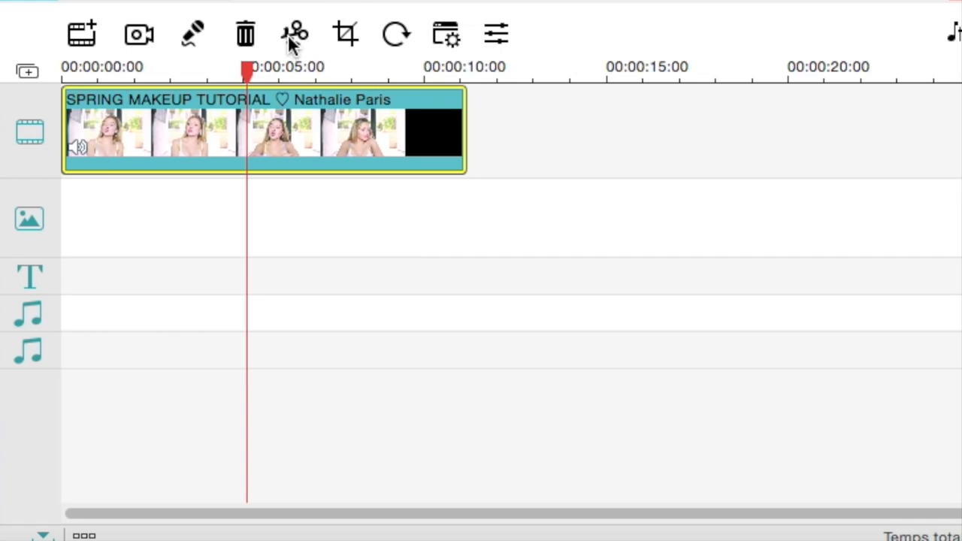
key(super+b)
mouse_move(249, 84)
mouse_down()
mouse_move(227, 83)
mouse_move(258, 84)
mouse_up()
drag(252, 119, 286, 125)
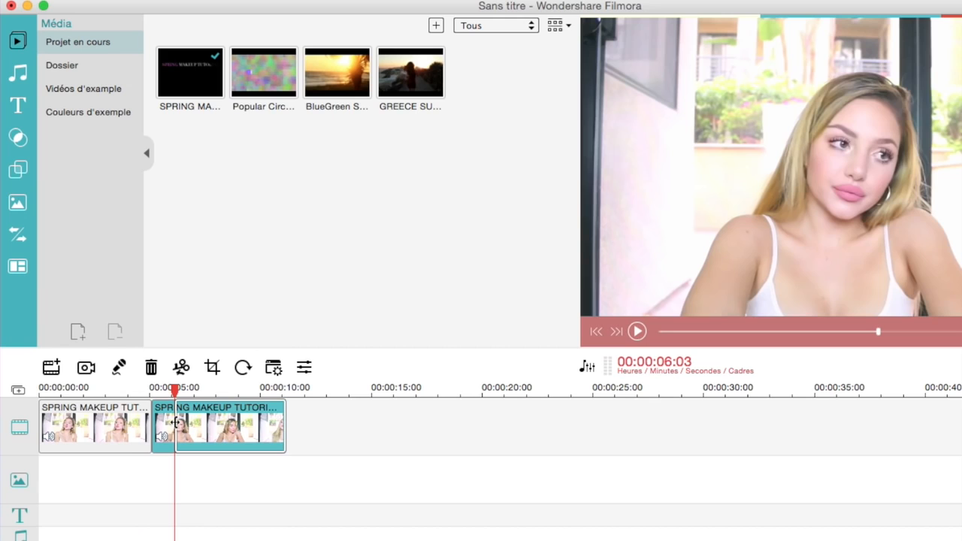
drag(175, 423, 135, 423)
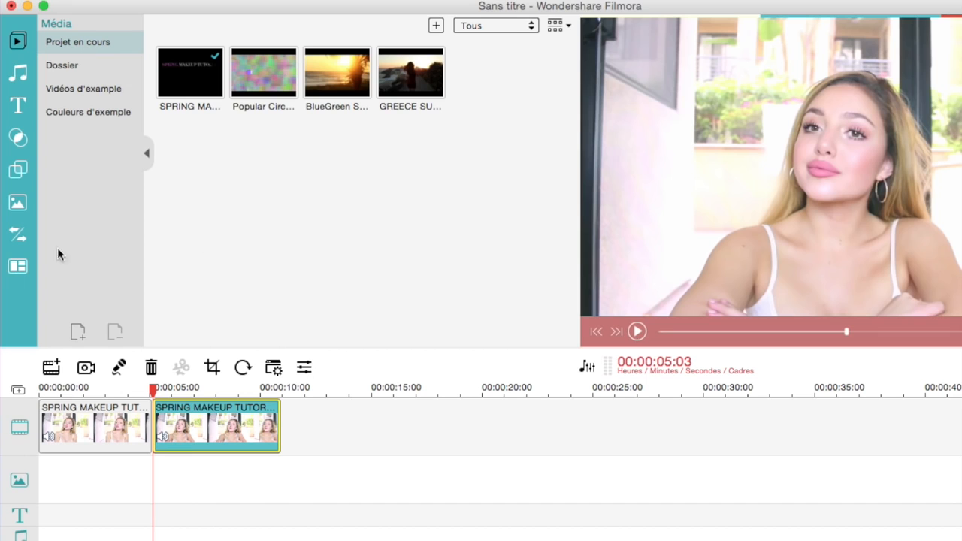
Zoom in slightly on the timeline scale.
drag(320, 397, 436, 396)
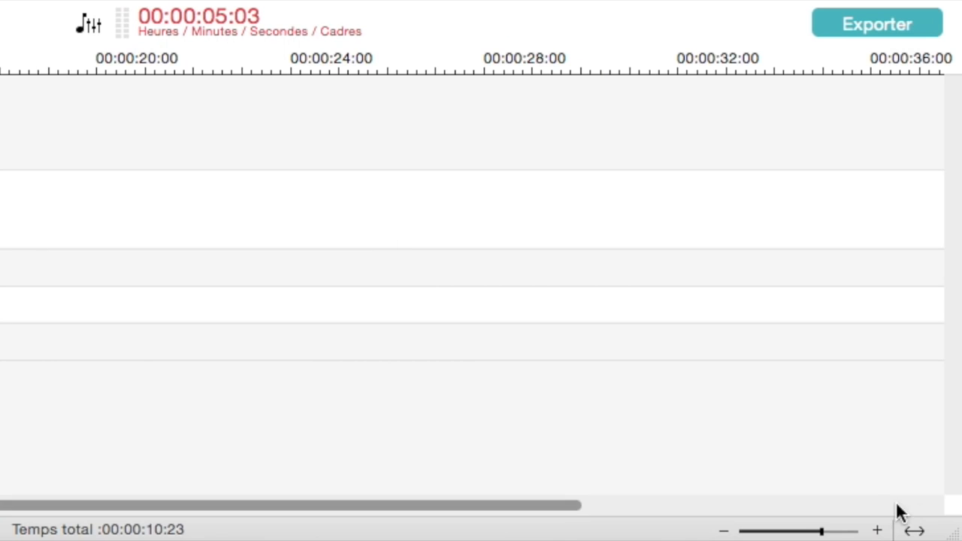
mouse_move(822, 531)
mouse_down()
mouse_move(835, 532)
mouse_move(825, 533)
mouse_up()
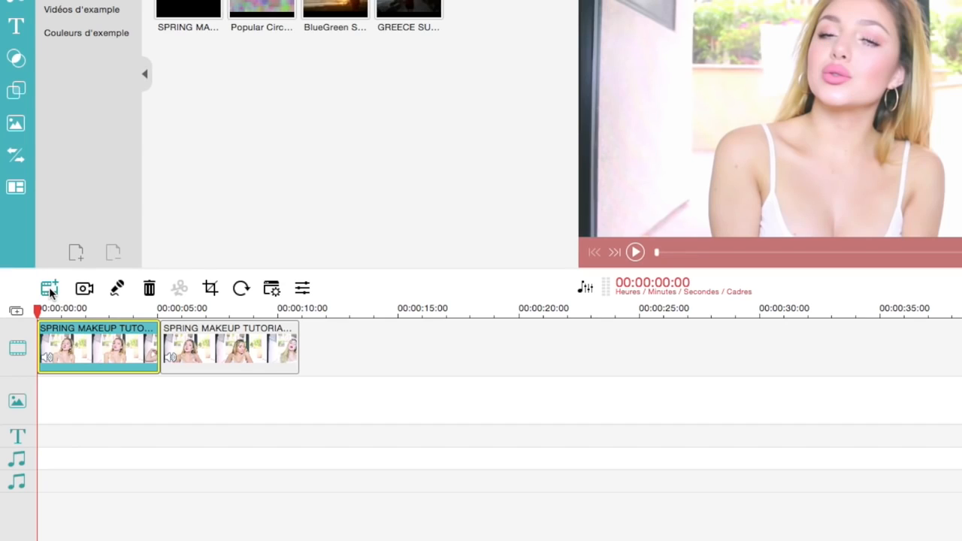
click(49, 289)
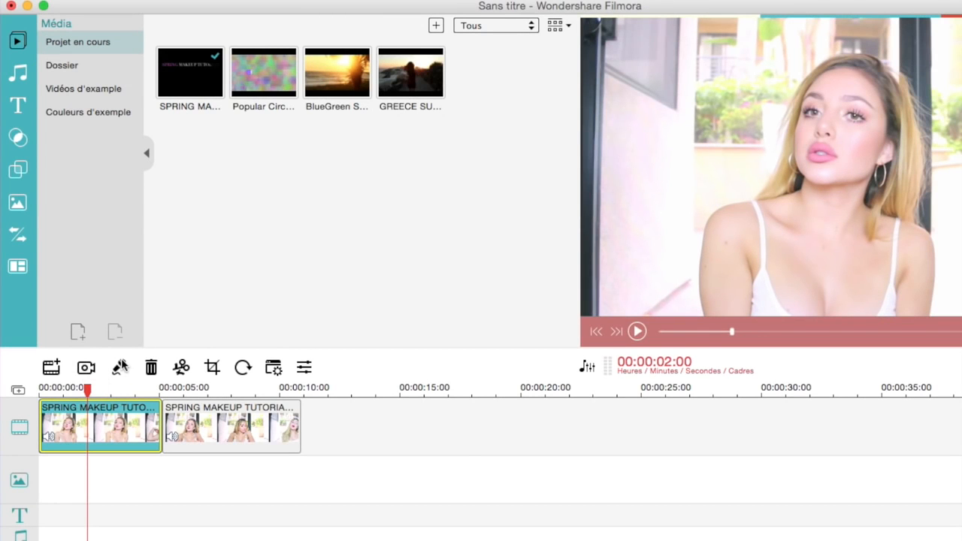
Record a voice-over of about 8 seconds with the built-in microphone (Micro intégré), starting at 00:00:02:00.
click(121, 367)
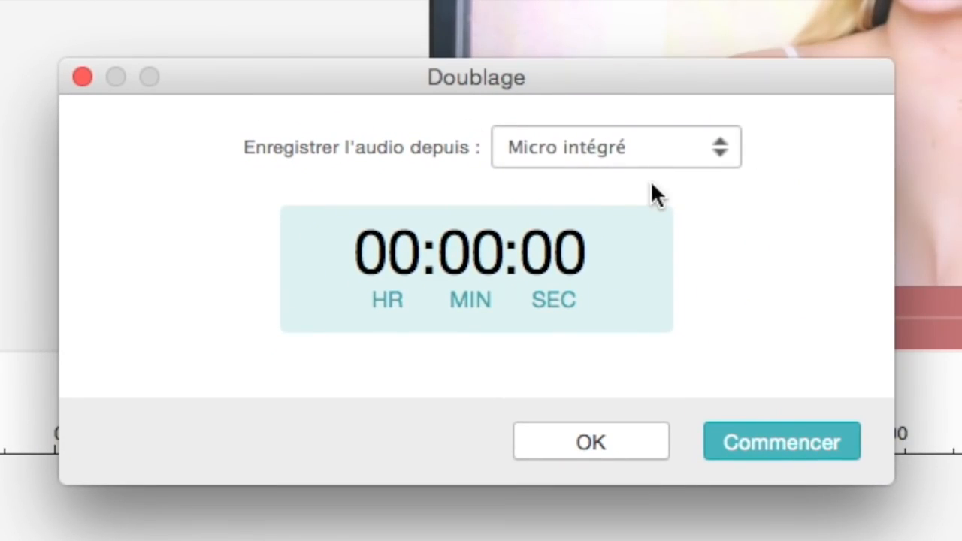
click(634, 146)
click(634, 143)
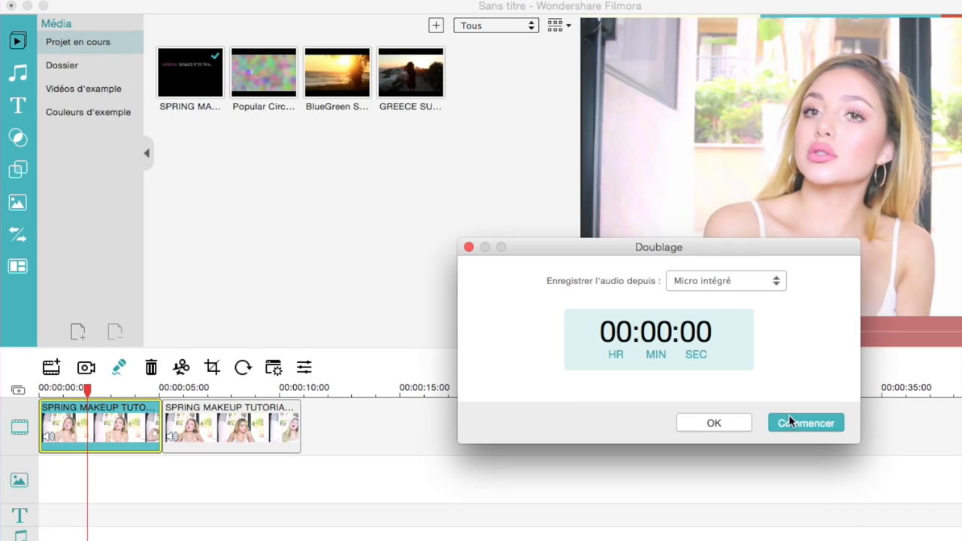
click(748, 438)
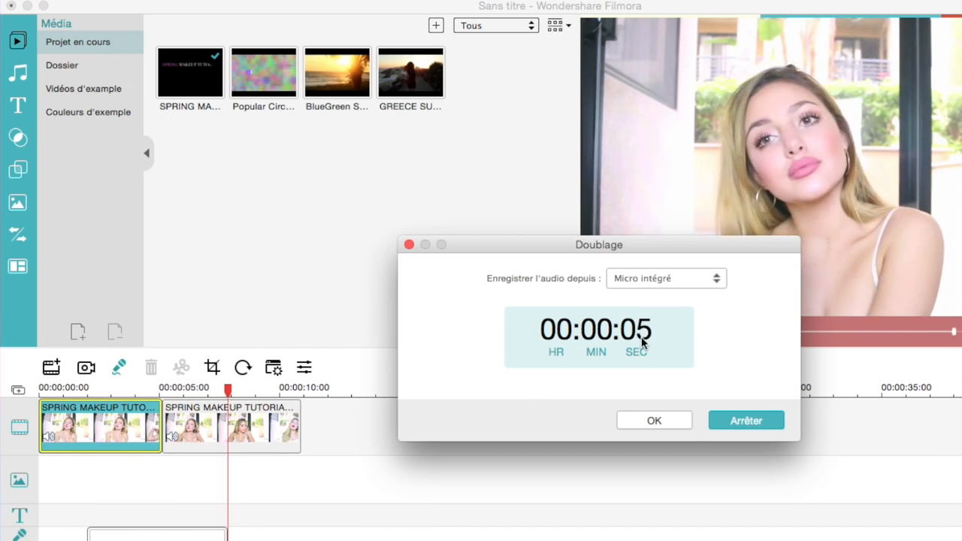
mouse_move(622, 245)
mouse_down()
mouse_move(610, 250)
mouse_move(624, 237)
mouse_up()
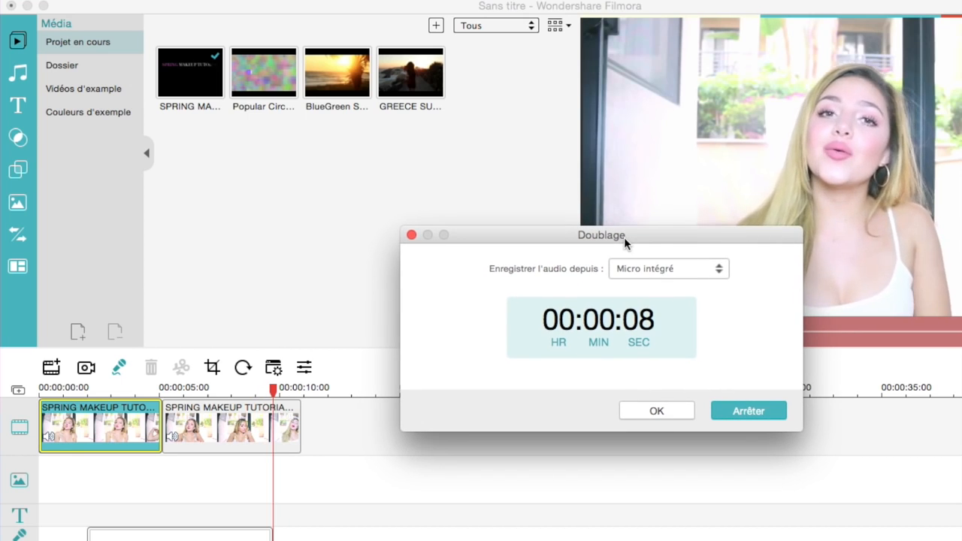
click(660, 412)
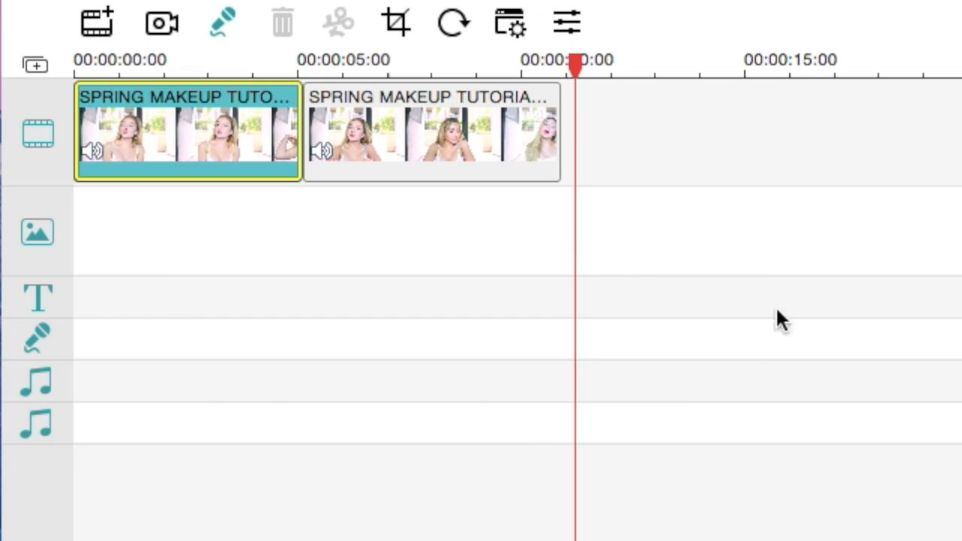
Crop the first makeup clip to a tighter 16:9 frame after trying the 4:3 and Manuel crop sizes.
drag(547, 75, 296, 84)
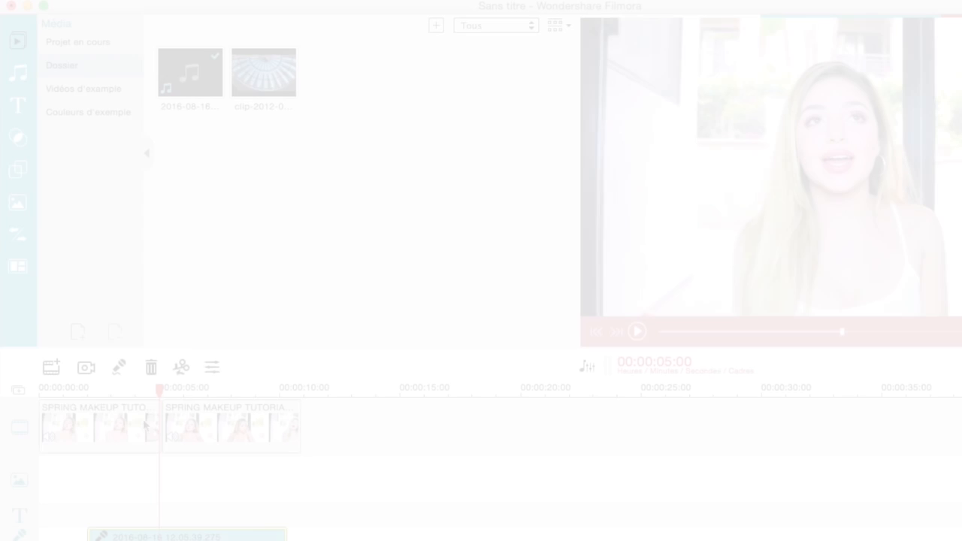
click(144, 423)
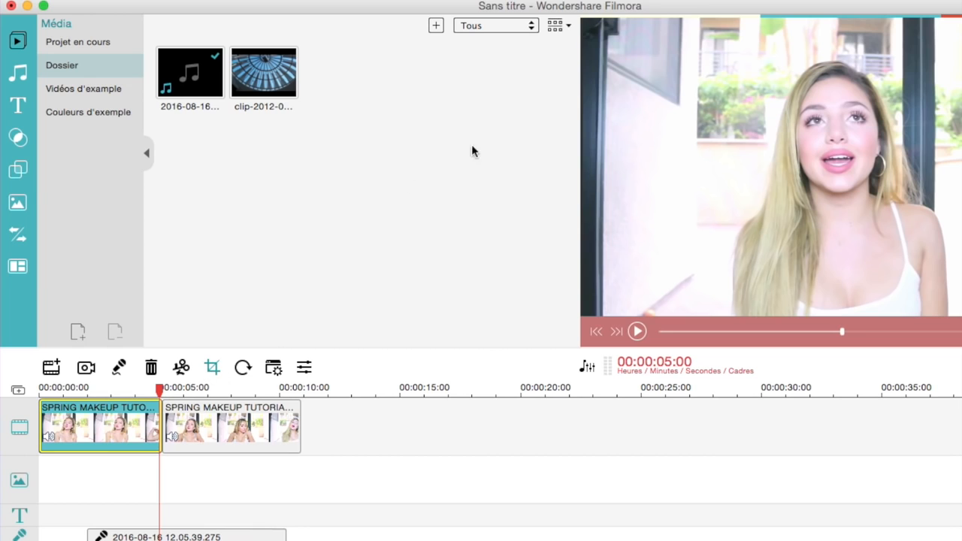
click(212, 367)
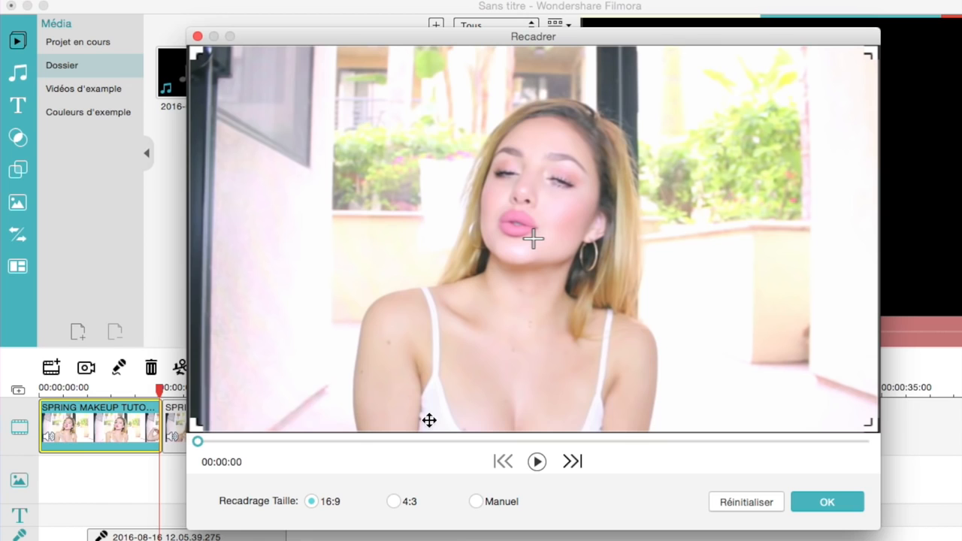
drag(194, 427, 256, 396)
click(394, 502)
click(477, 501)
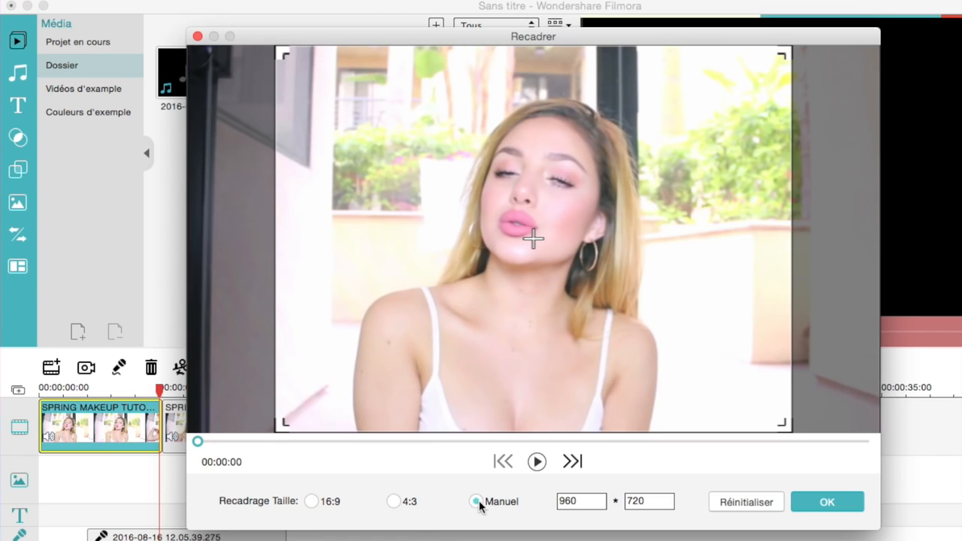
click(315, 501)
mouse_move(266, 389)
mouse_down()
mouse_move(228, 399)
mouse_move(275, 389)
mouse_up()
click(812, 503)
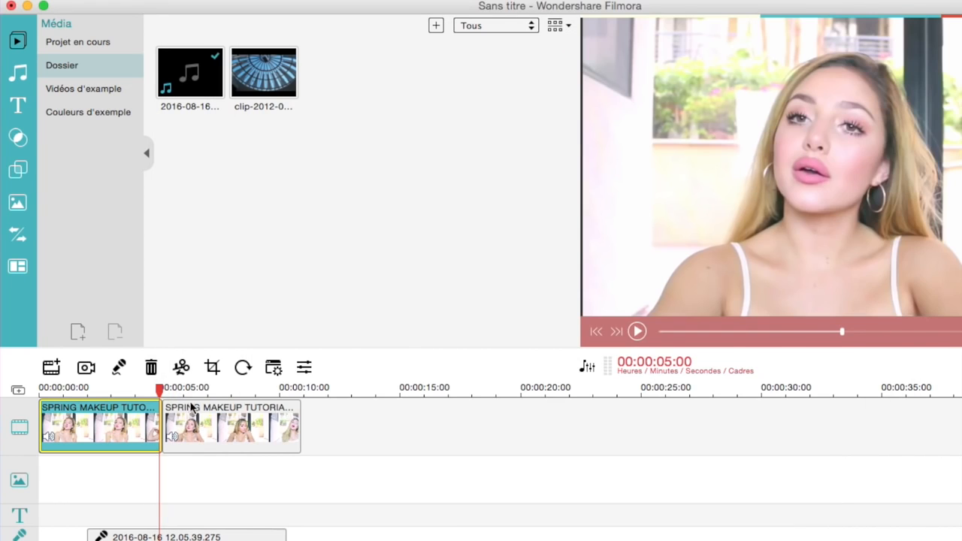
Apply Tilt-Shift to the second makeup clip in the advanced tools and shift its focus area slightly sideways.
drag(160, 391, 191, 392)
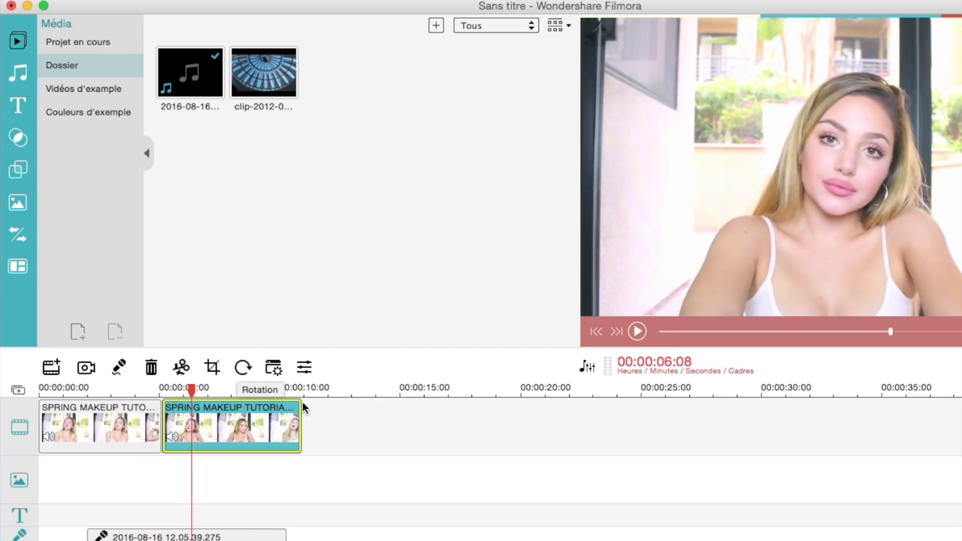
click(273, 368)
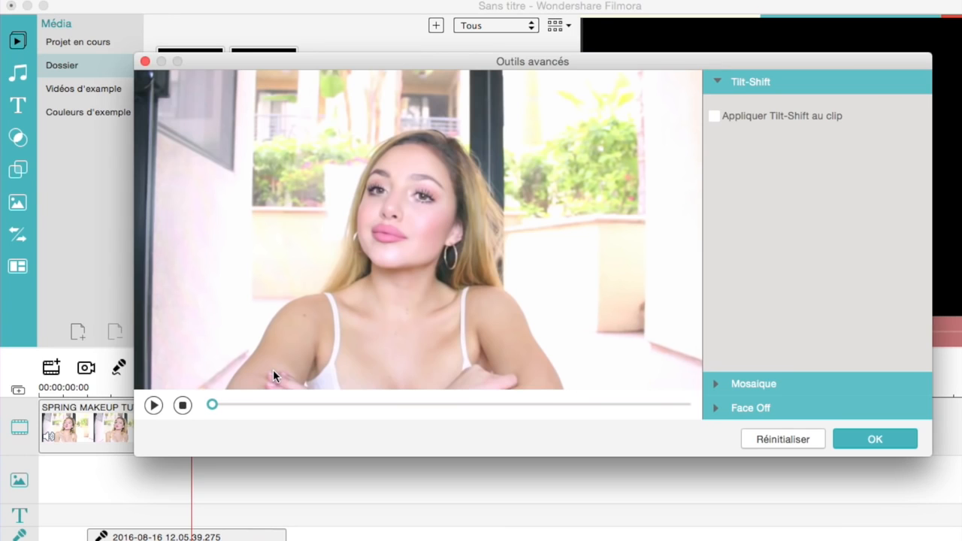
click(713, 116)
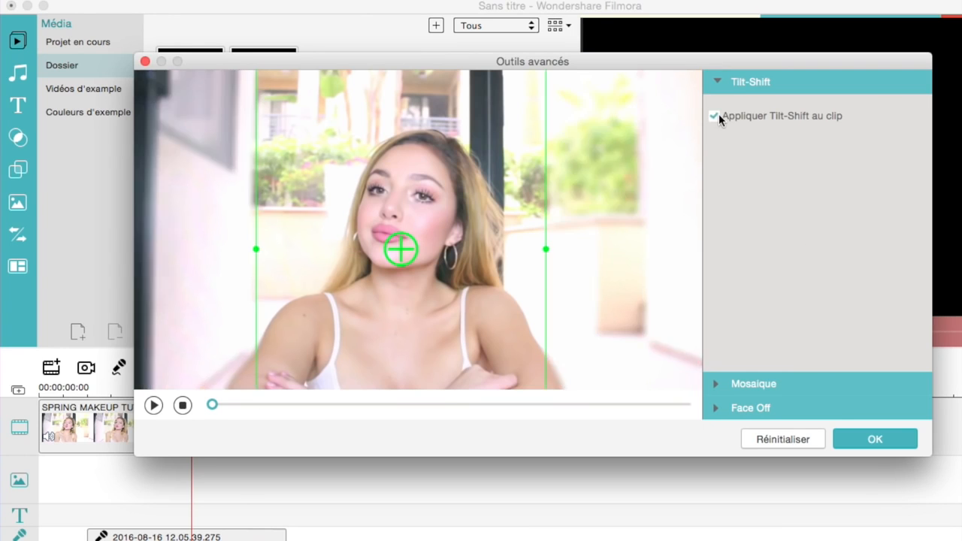
drag(400, 248, 389, 252)
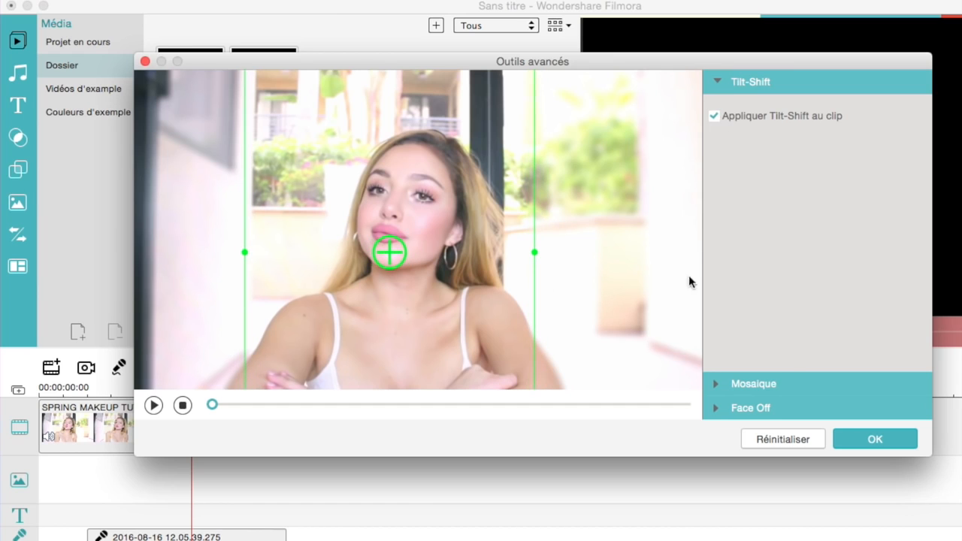
Try Face Off on the second makeup clip in the advanced tools and play its preview.
click(721, 413)
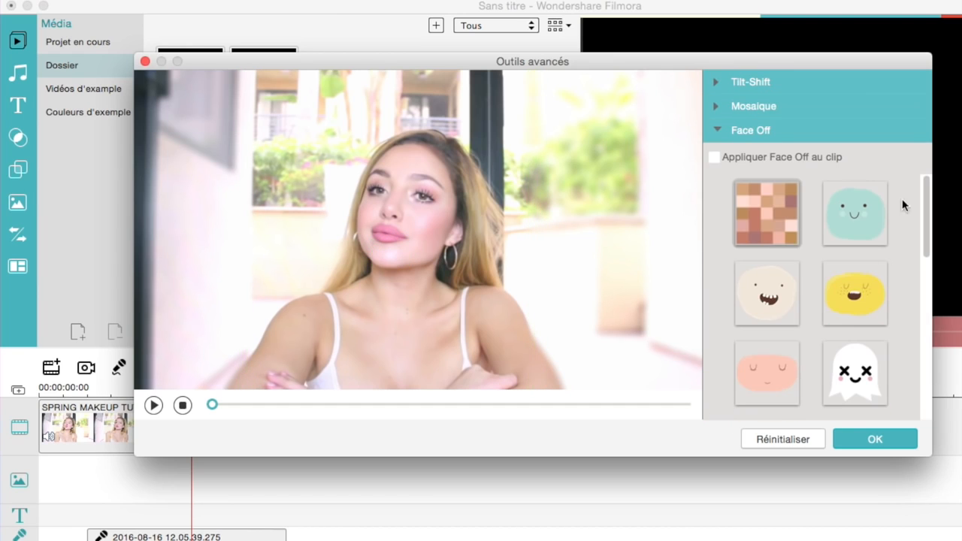
click(715, 157)
click(154, 405)
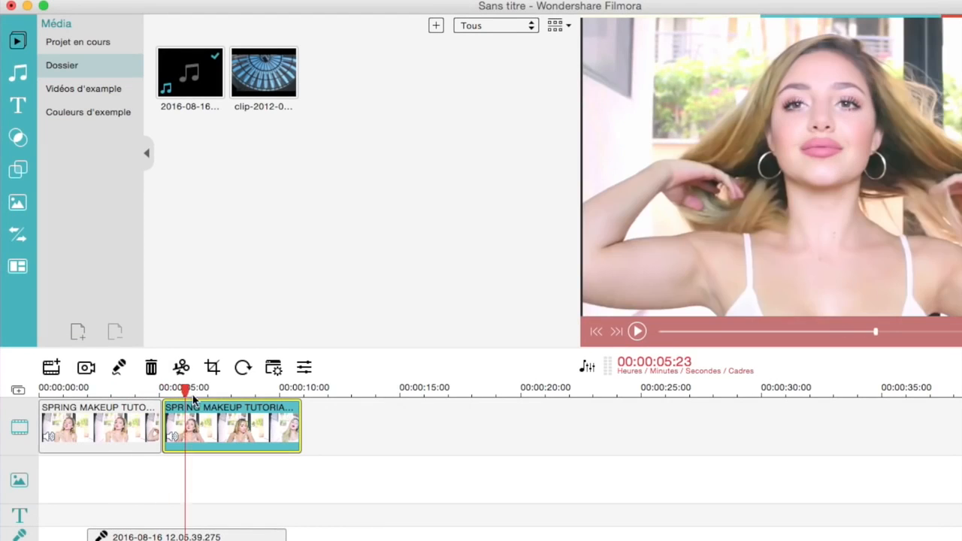
Go to 00:00:07:14 and examine the second makeup clip's colour, speed and audio settings.
drag(189, 393, 223, 393)
click(304, 368)
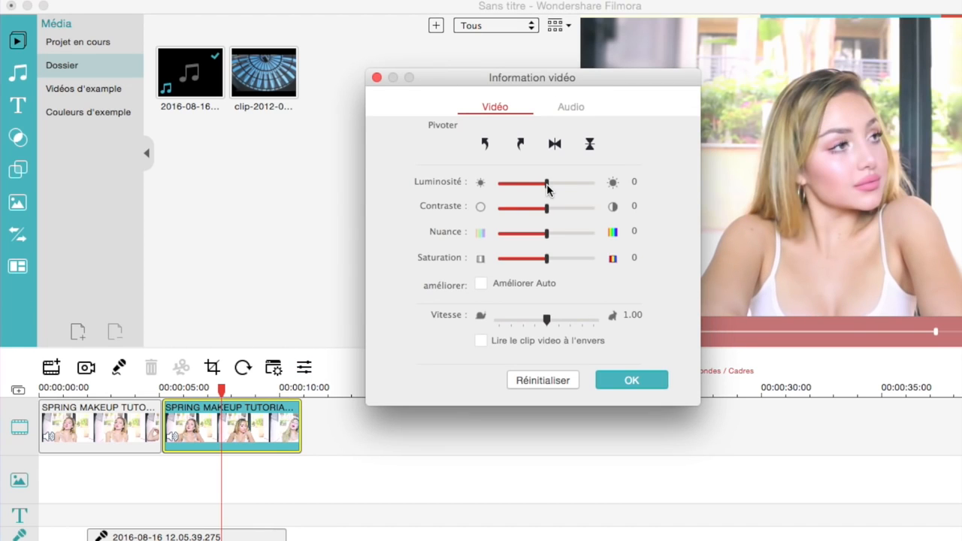
mouse_move(551, 190)
mouse_down()
mouse_move(569, 184)
mouse_move(550, 188)
mouse_up()
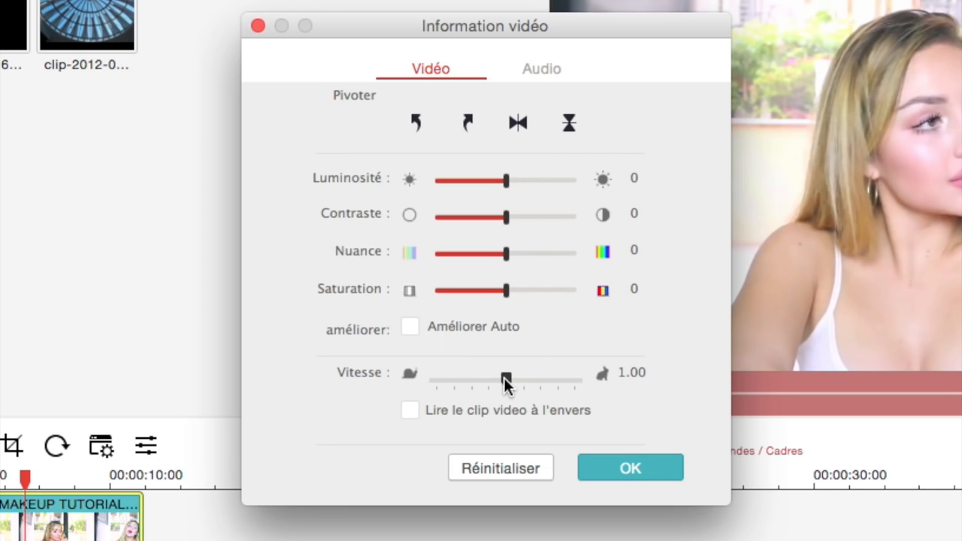
mouse_move(503, 380)
mouse_down()
mouse_move(487, 381)
mouse_move(543, 383)
mouse_move(509, 389)
mouse_up()
click(541, 72)
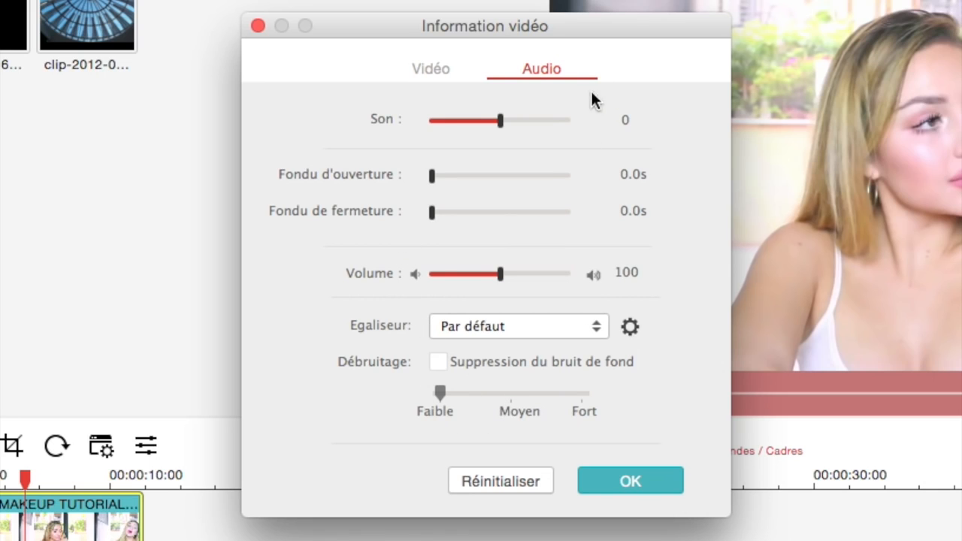
click(630, 485)
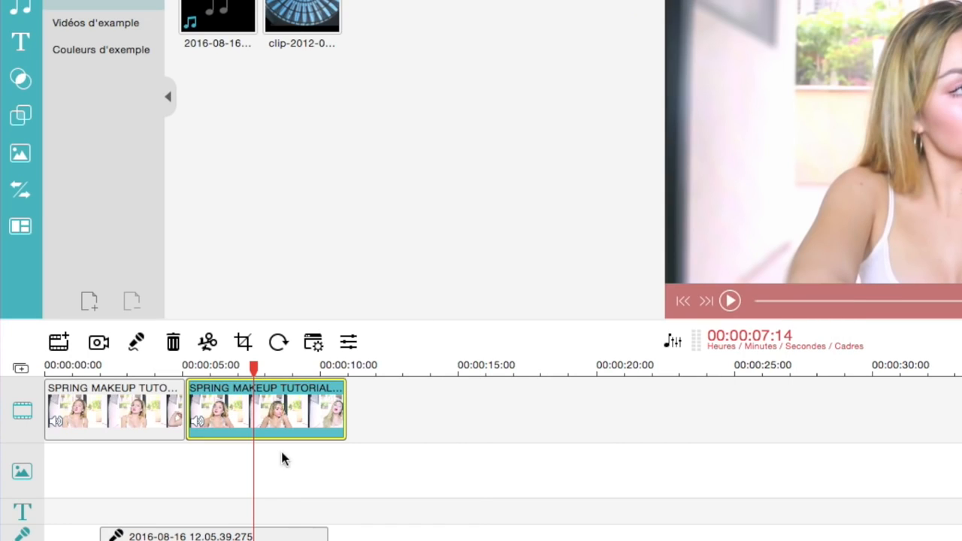
Reopen the second makeup clip's video properties directly from the timeline and close them unchanged.
right_click(278, 407)
click(321, 425)
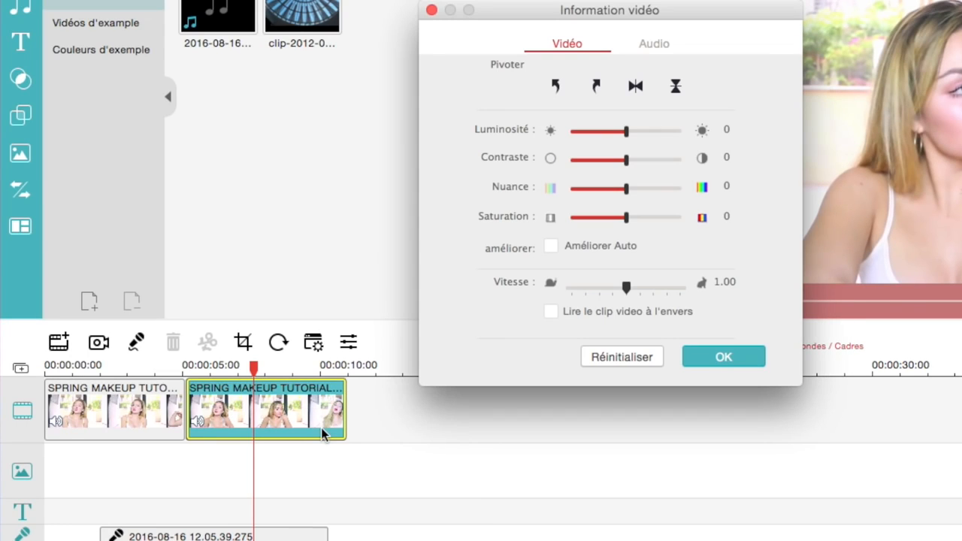
click(431, 9)
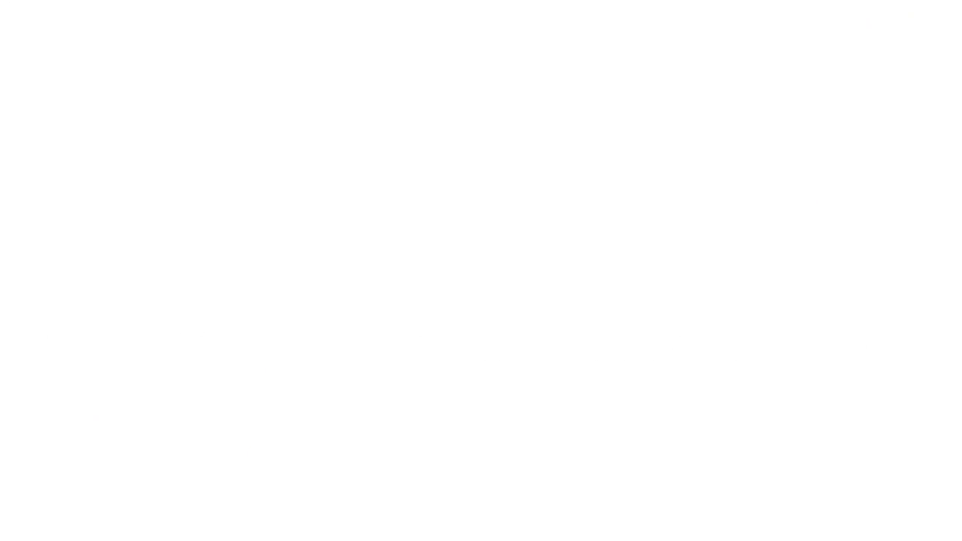
Place the BlueGreen Screen and Popular Circle transition videos on separate overlay tracks near 00:00:04:11 and undo both placements.
drag(297, 71, 131, 410)
drag(251, 105, 142, 444)
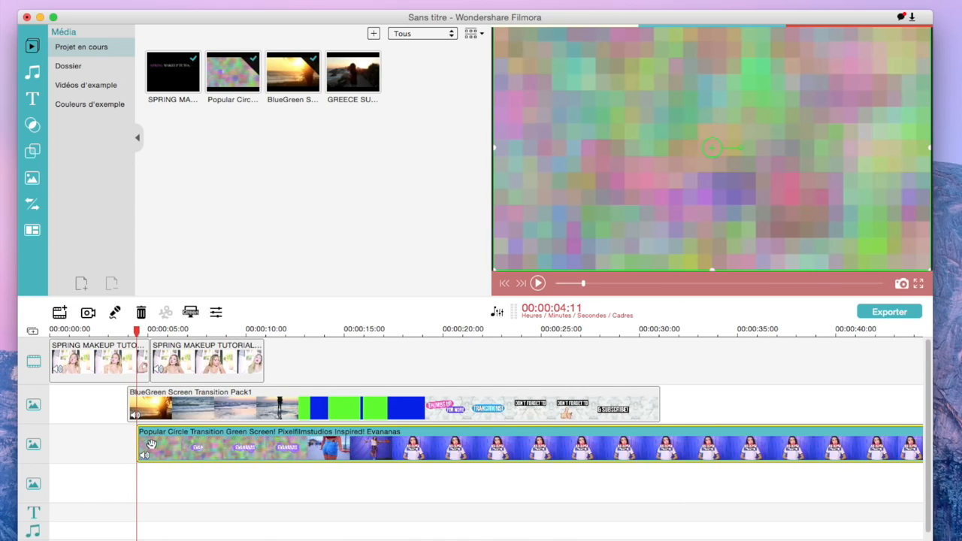
key(super+z)
key(super+z)
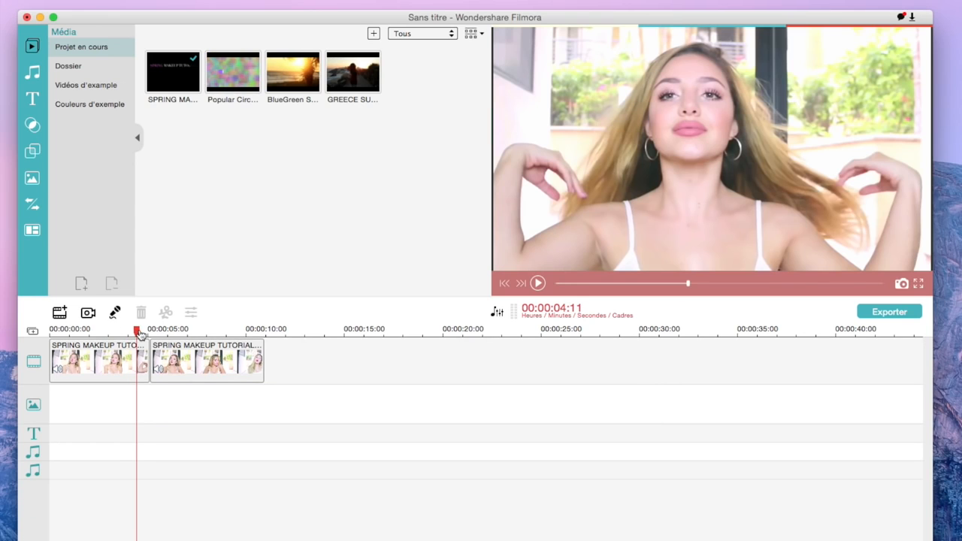
Add Holiday Title 4 twice on the text track around 00:00:04:10 and delete both titles.
drag(139, 333, 136, 333)
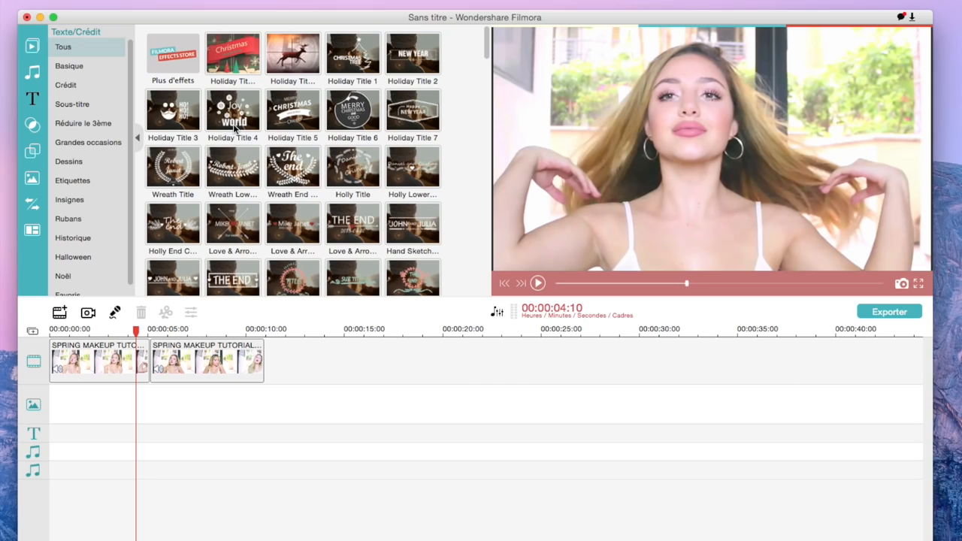
drag(230, 106, 128, 433)
drag(215, 113, 162, 432)
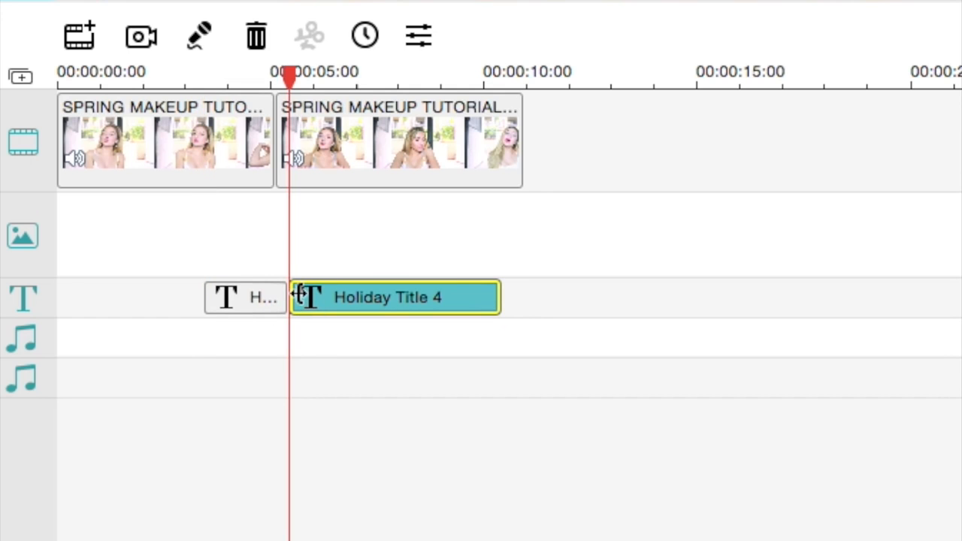
super+click(235, 298)
click(236, 298)
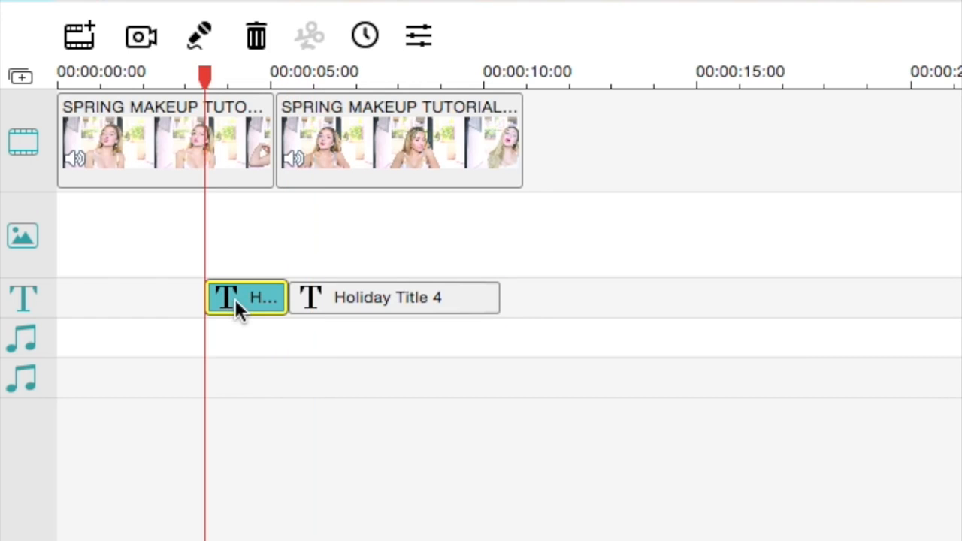
key(Delete)
click(316, 299)
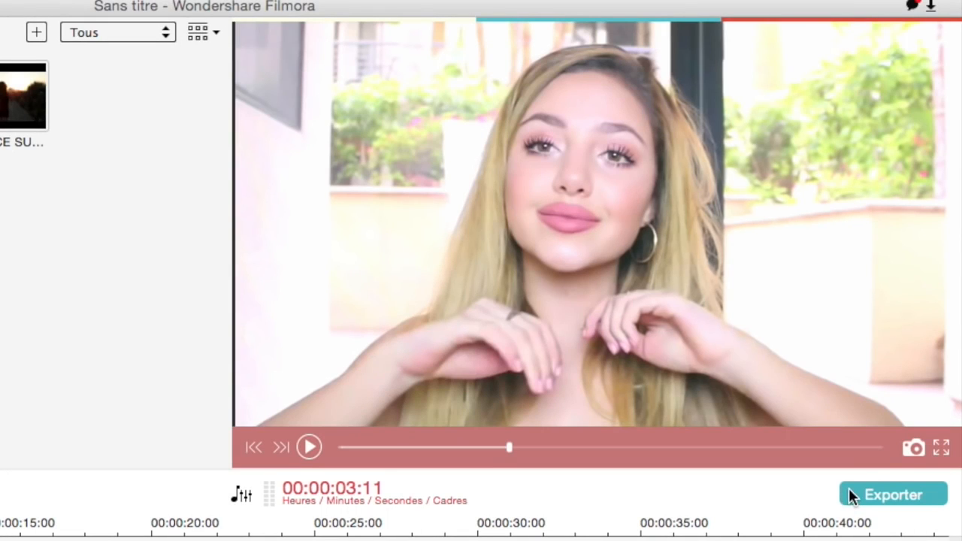
Take a snapshot of the frame at 00:00:03:11 and select it in the Dossier media folder.
click(913, 443)
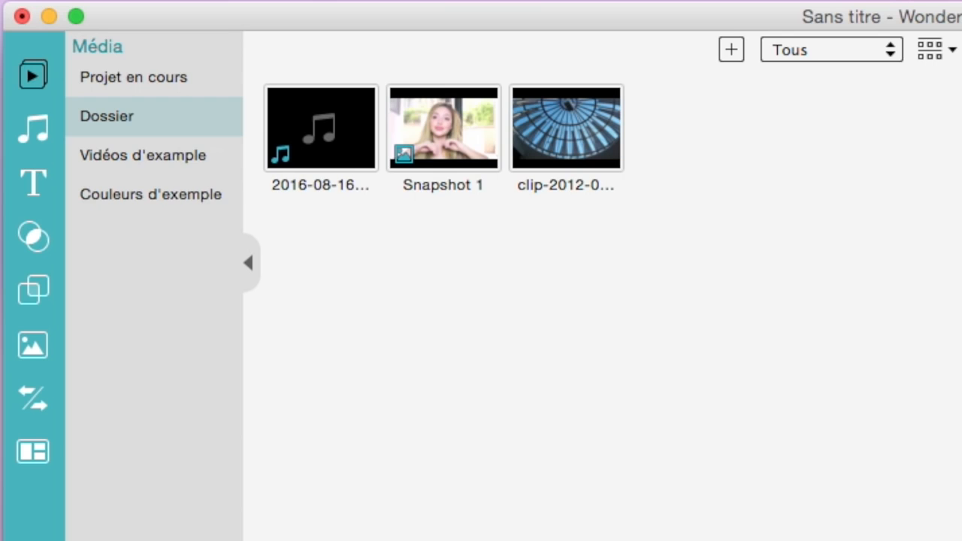
click(458, 102)
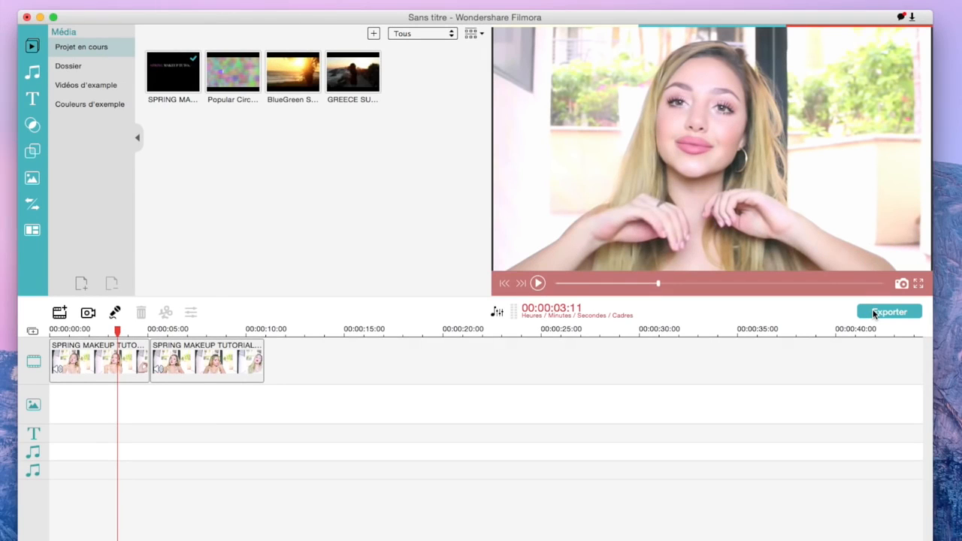
Examine the MP4 file export settings and the YouTube upload options, including the quality scale.
click(876, 312)
drag(461, 129, 514, 109)
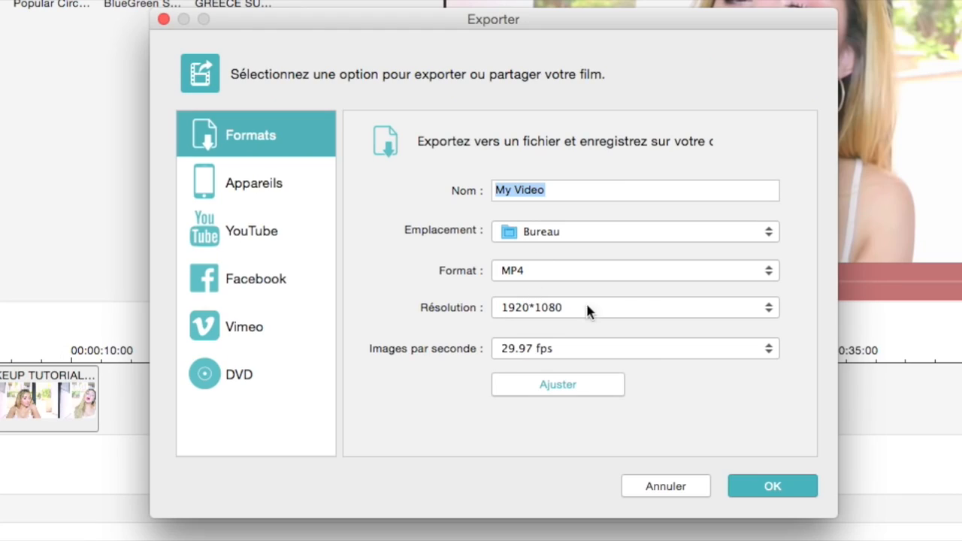
click(280, 242)
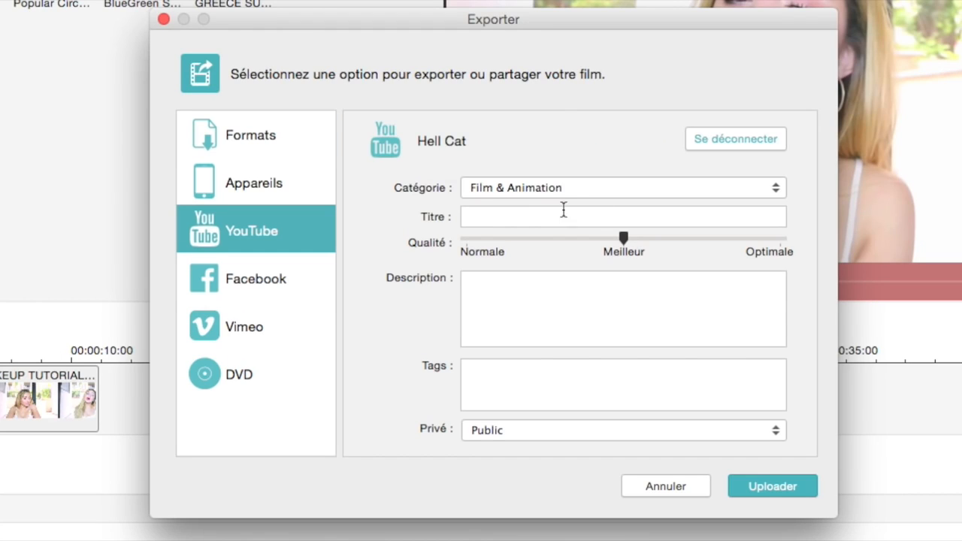
mouse_move(623, 235)
mouse_down()
mouse_move(781, 240)
mouse_move(466, 239)
mouse_move(710, 242)
mouse_move(633, 247)
mouse_up()
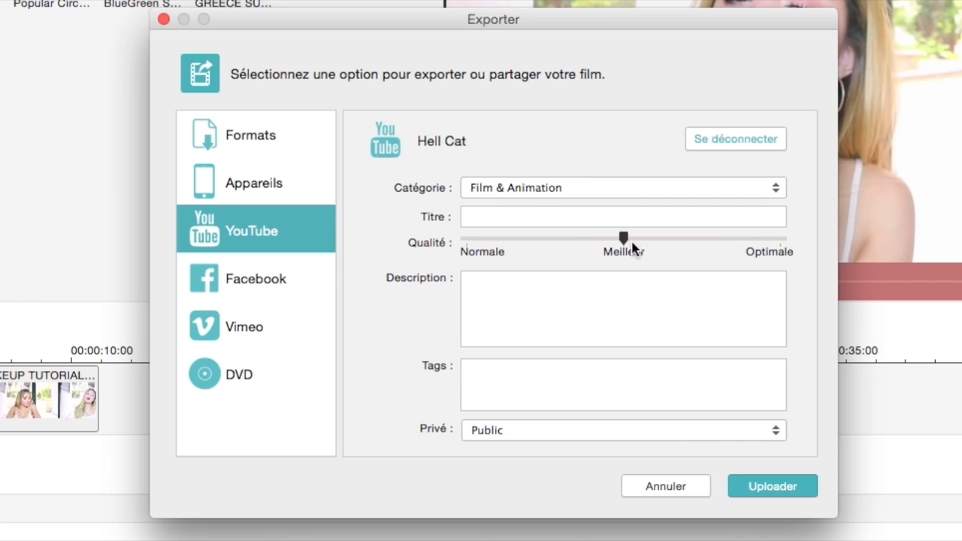